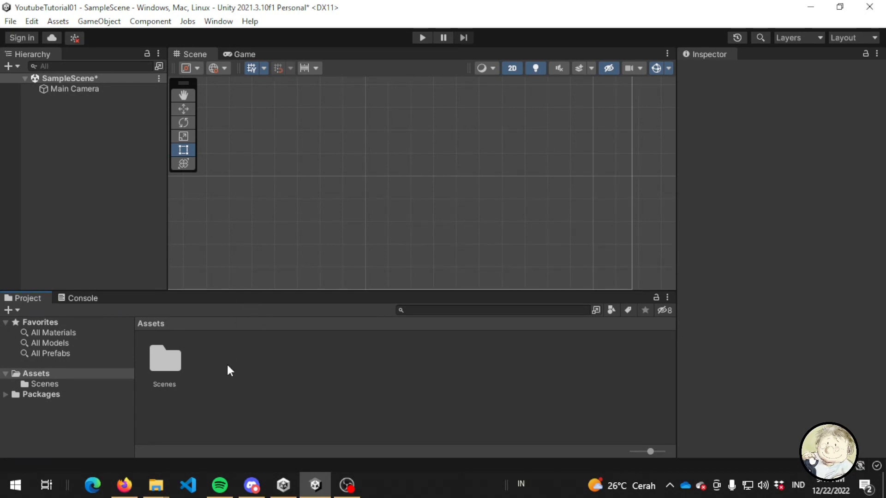
# Switch to File Explorer, bring Enemy2.png from the Illustrasi folder into Unity's Assets folder, and select the imported texture
pyautogui.click(156, 485)
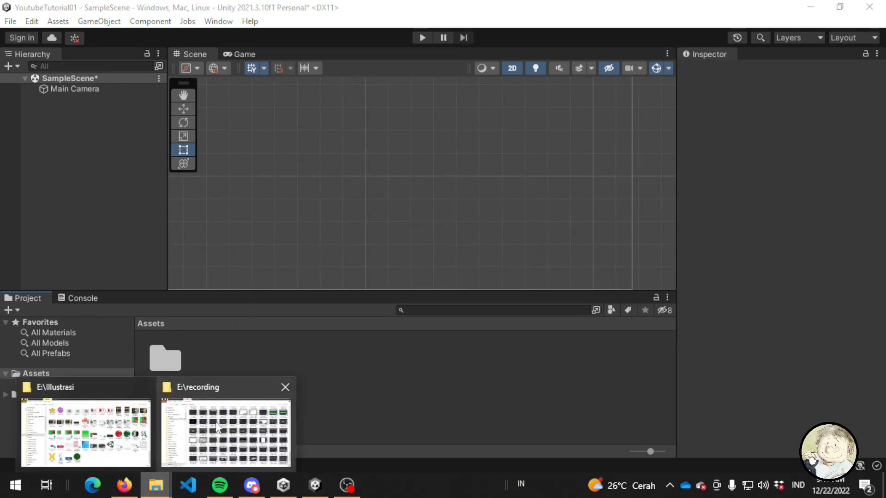
pyautogui.click(87, 431)
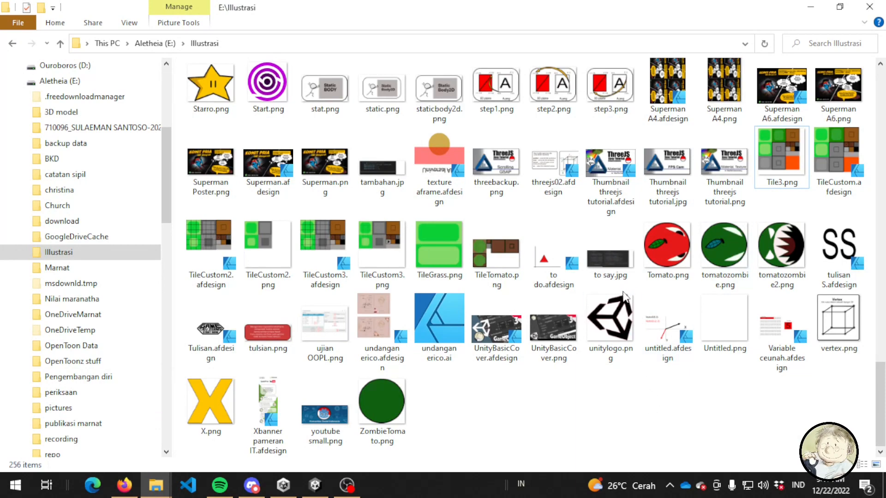
pyautogui.scroll(15, 612, 291)
pyautogui.scroll(-3, 612, 290)
pyautogui.scroll(3, 280, 166)
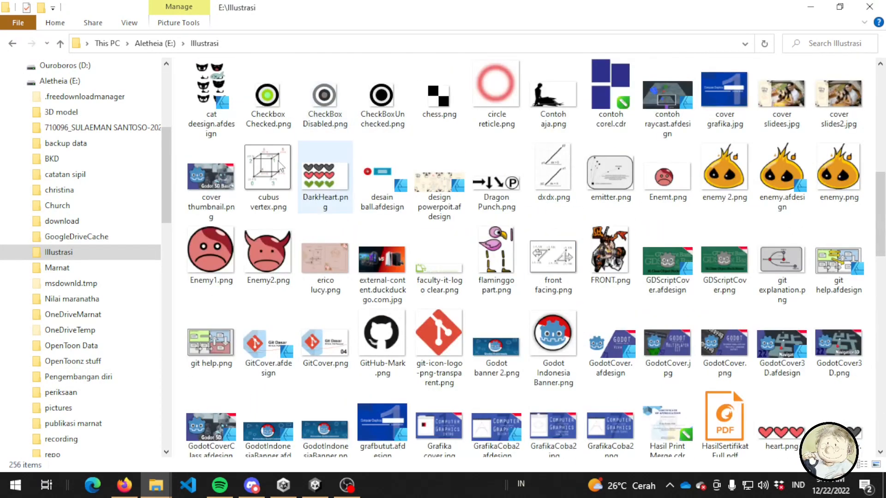
pyautogui.moveTo(267, 251); pyautogui.dragTo(356, 401)
pyautogui.hotkey('alt', 'Tab')
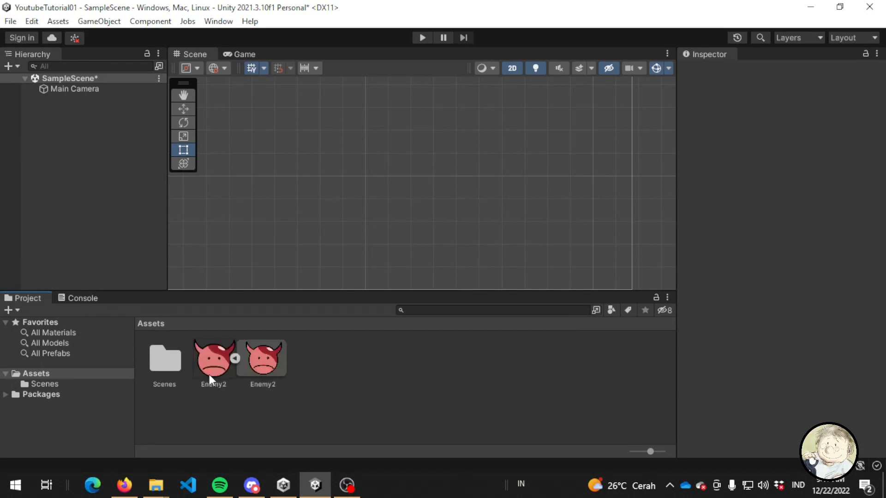
pyautogui.click(235, 358)
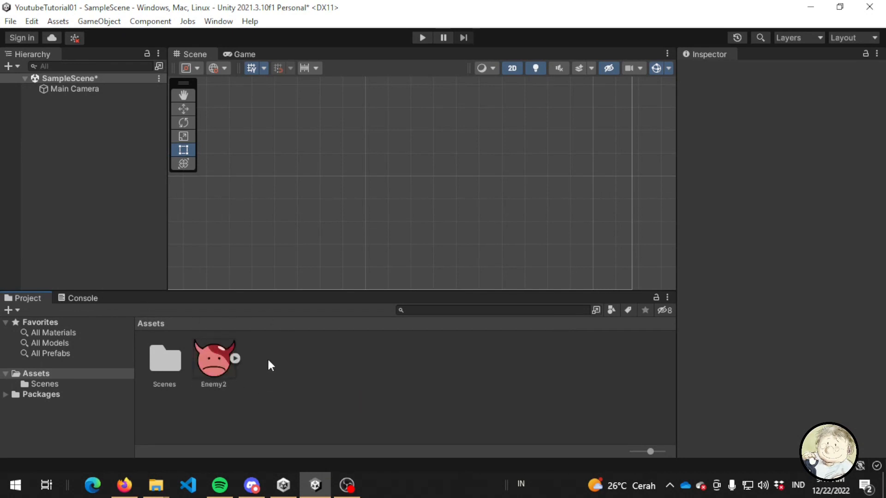
pyautogui.click(212, 365)
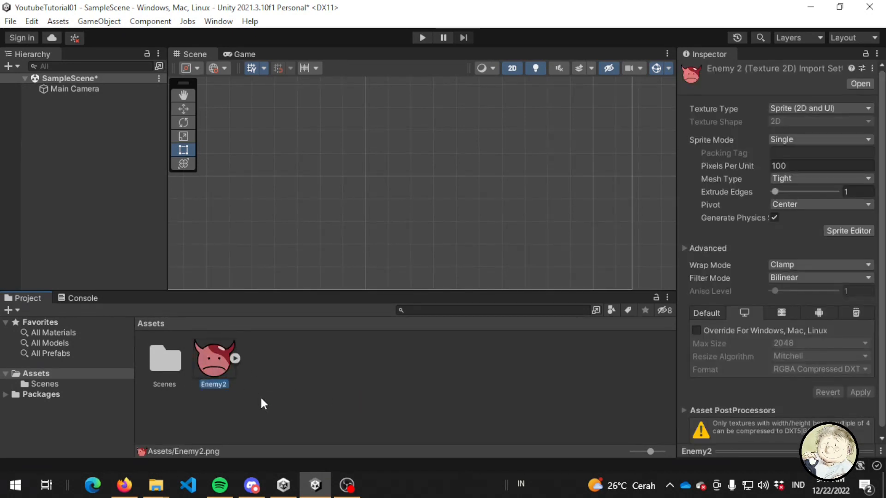
# Import Player1.png from the Illustrasi folder into Assets with the Import New Asset command
pyautogui.rightClick(303, 365)
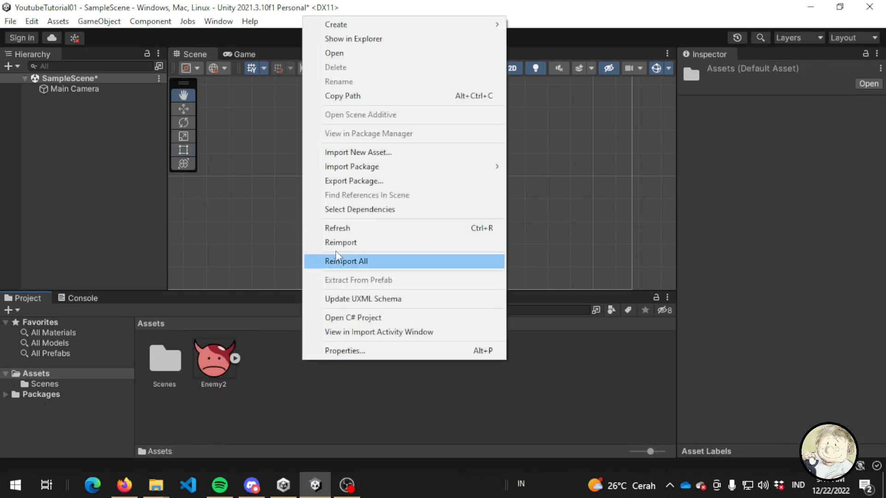
pyautogui.click(427, 152)
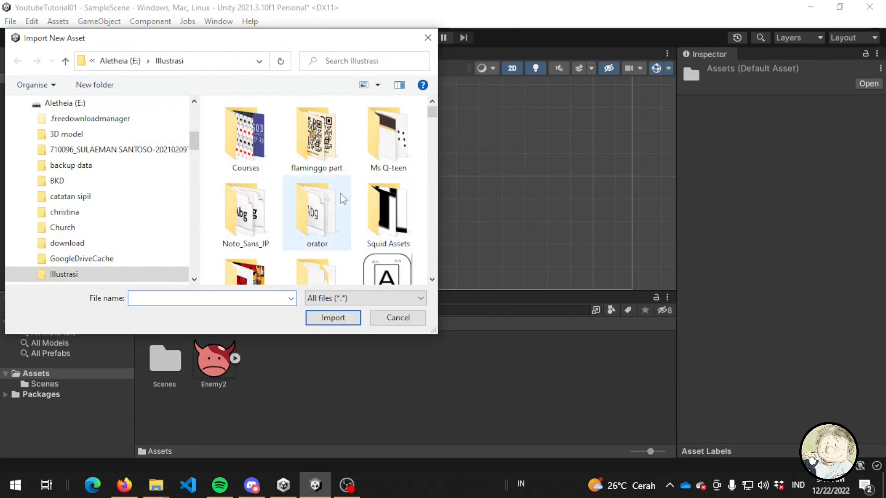
pyautogui.scroll(-5, 351, 226)
pyautogui.scroll(-2, 353, 232)
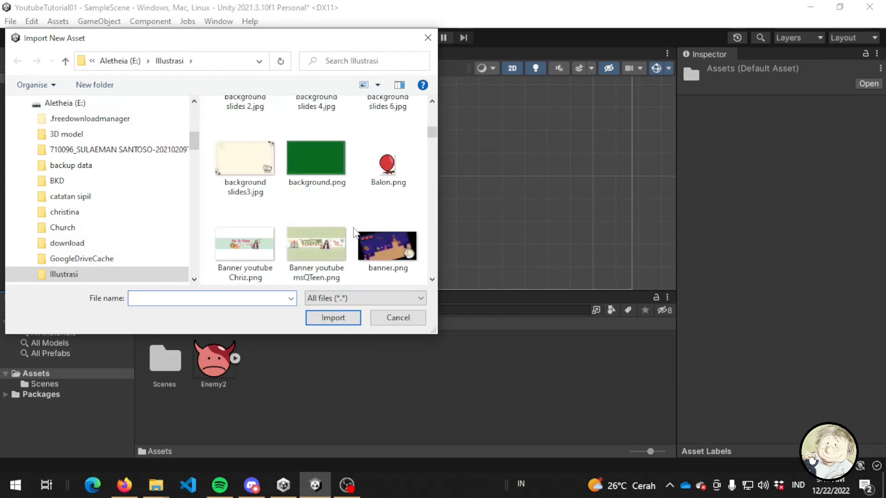
pyautogui.click(336, 230)
pyautogui.write('pl')
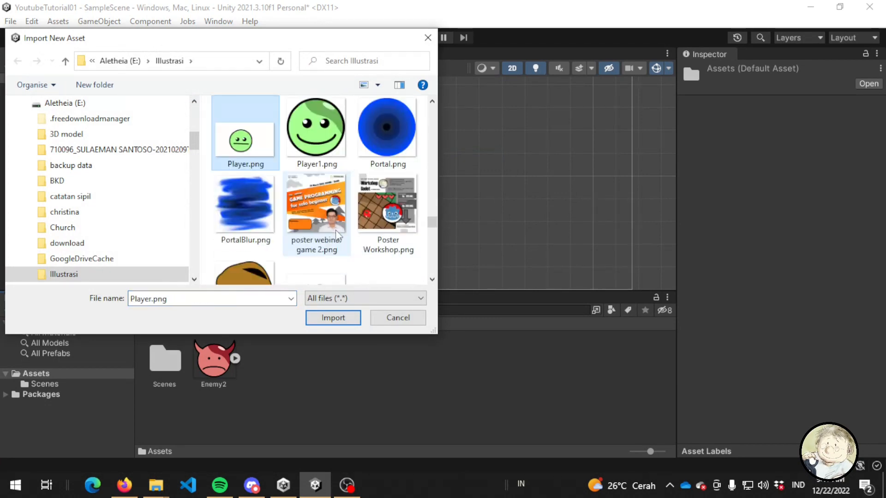
pyautogui.doubleClick(316, 132)
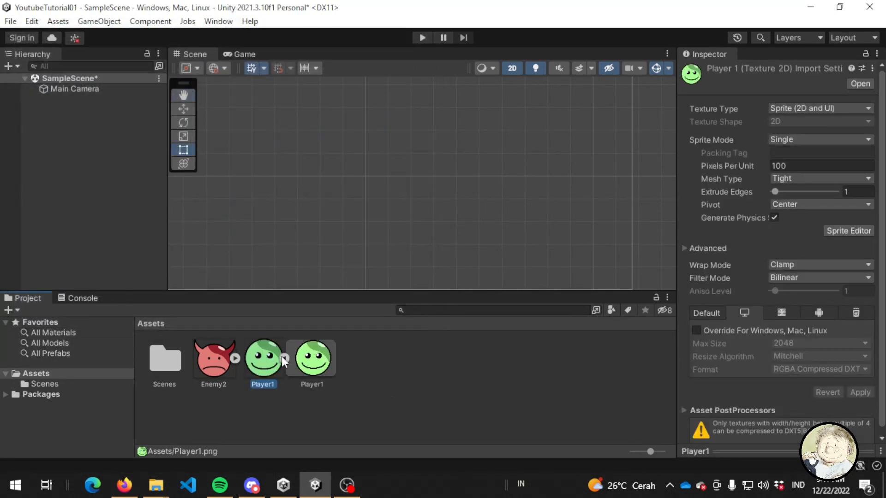
pyautogui.click(374, 376)
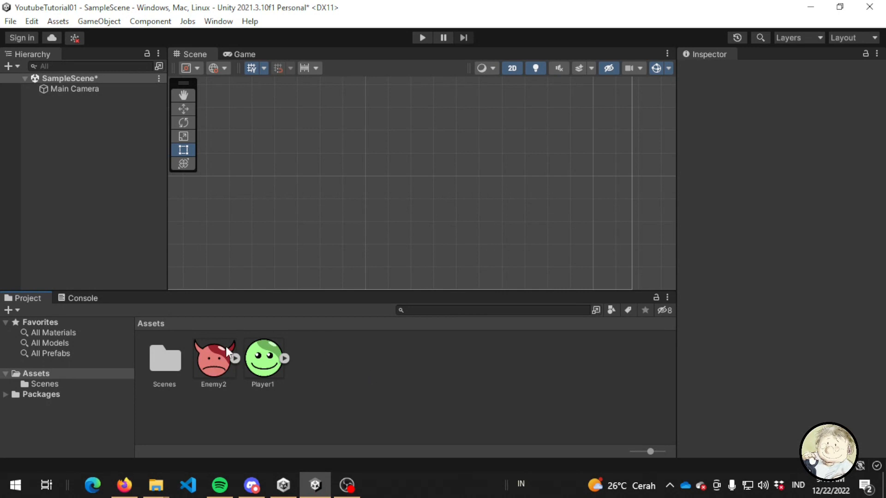
# Show the project's Assets folder in File Explorer and open it
pyautogui.rightClick(57, 375)
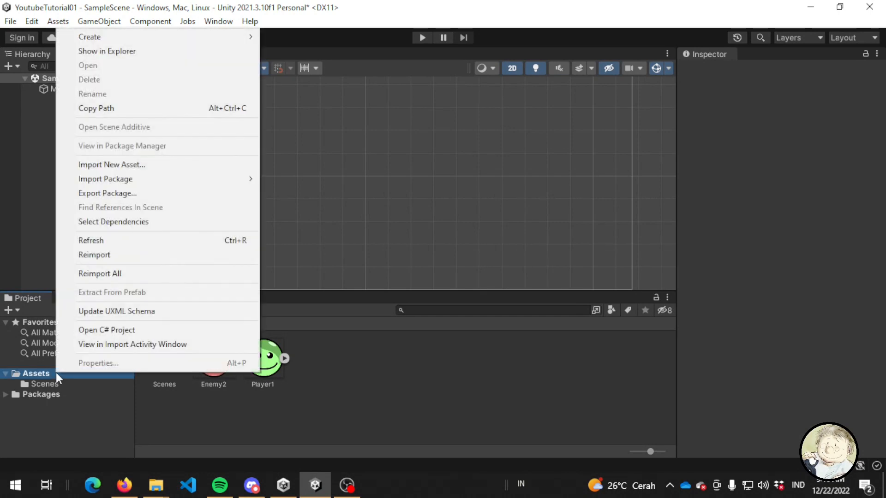
pyautogui.click(157, 53)
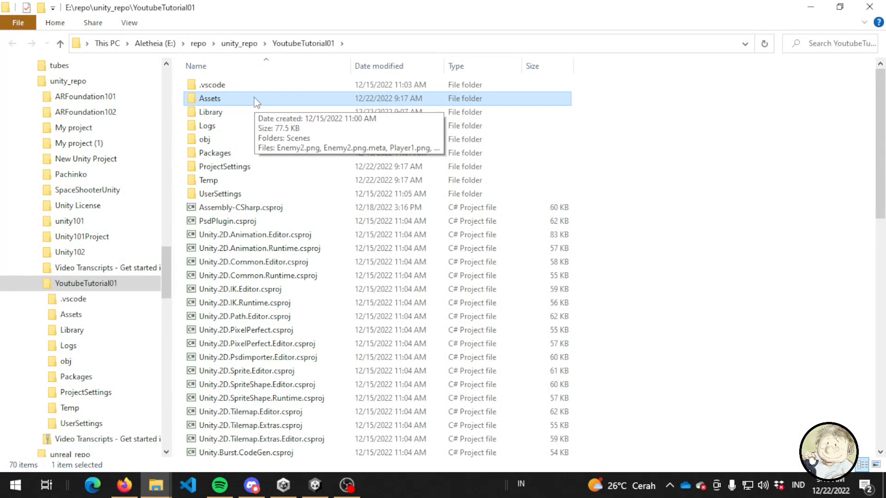
pyautogui.press('F2')
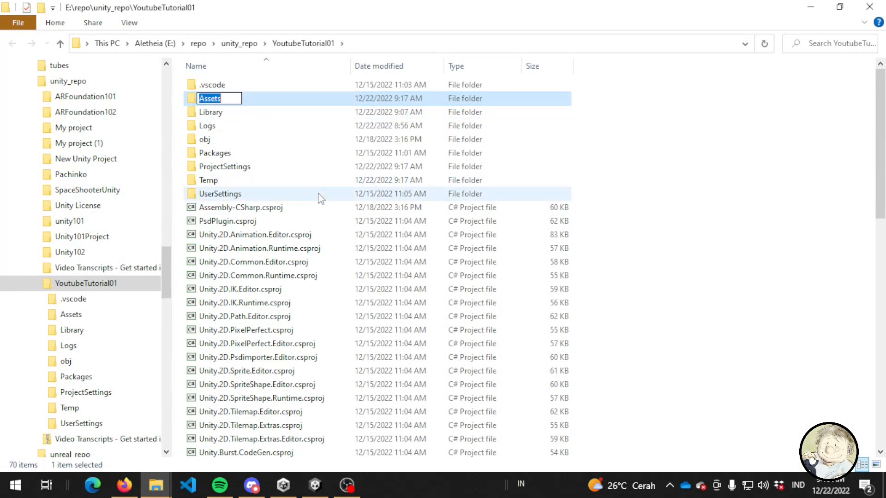
pyautogui.click(279, 100)
pyautogui.doubleClick(280, 98)
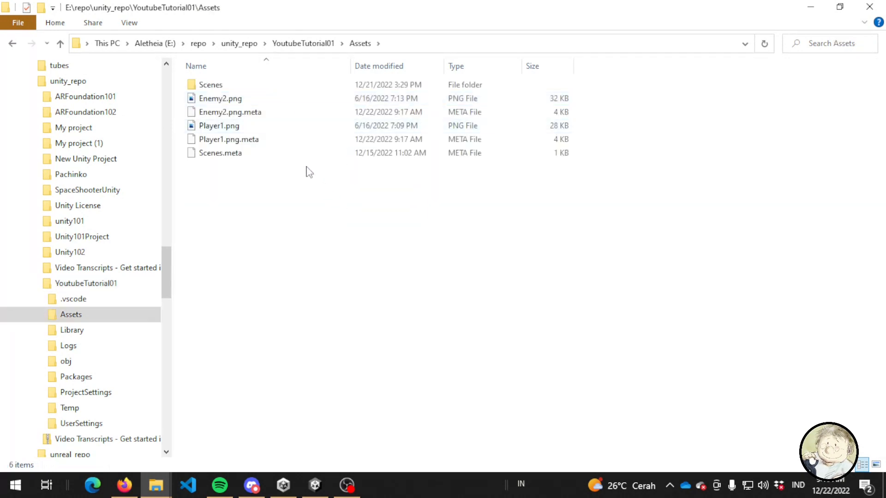
# Examine the Enemy2 and Player1 PNG files and their matching .meta files in the Assets folder
pyautogui.click(272, 113)
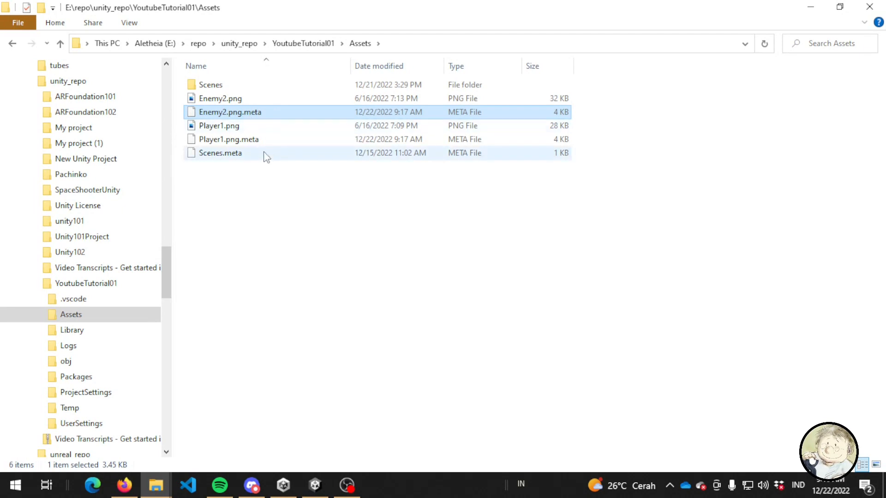
pyautogui.click(270, 139)
pyautogui.click(279, 115)
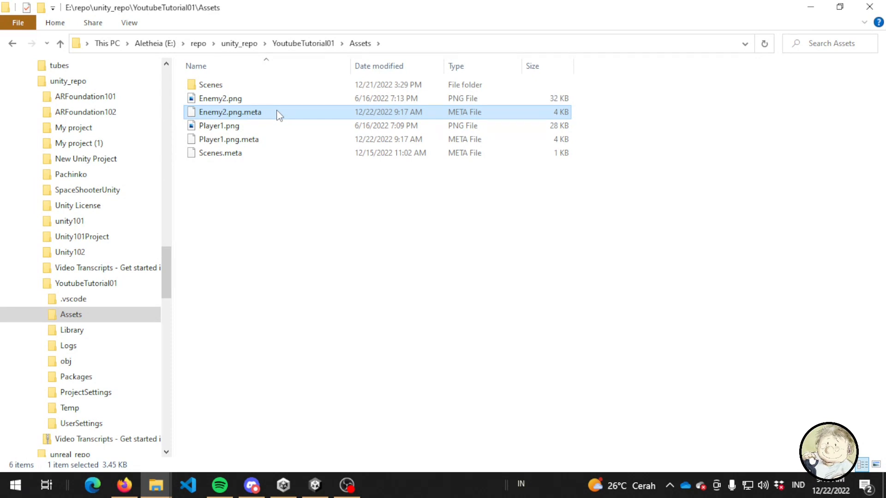
pyautogui.click(286, 100)
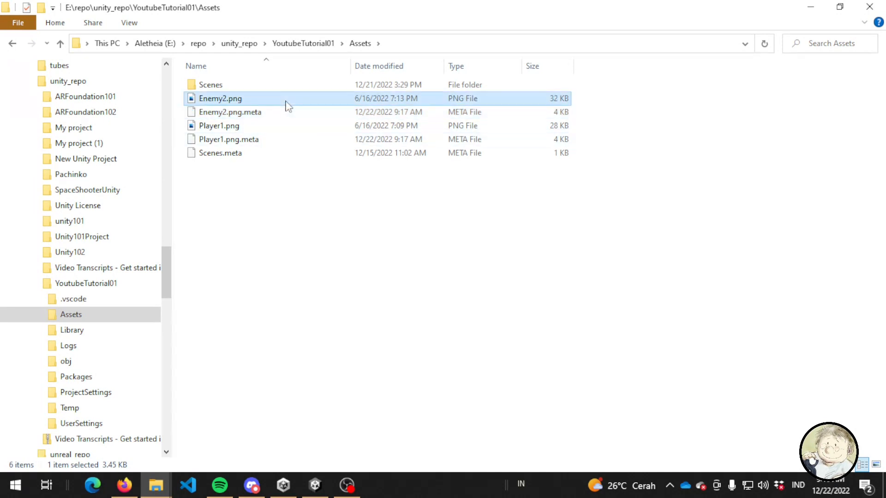
pyautogui.click(275, 126)
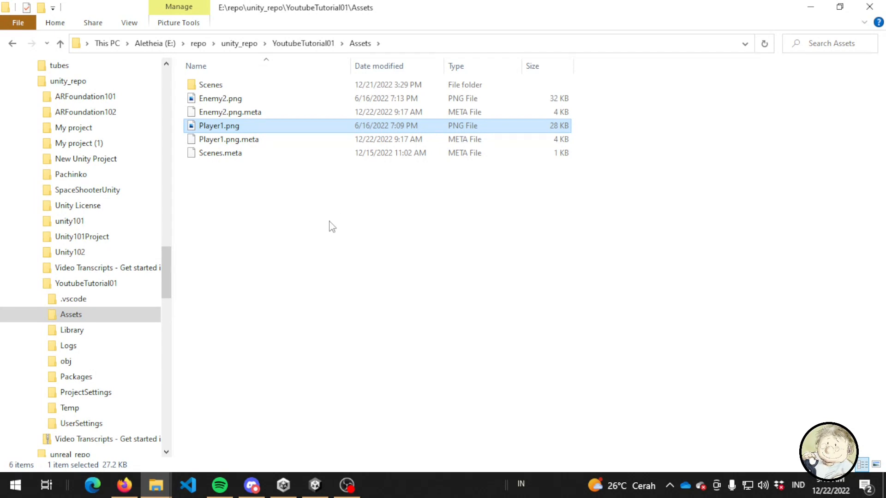
pyautogui.click(288, 139)
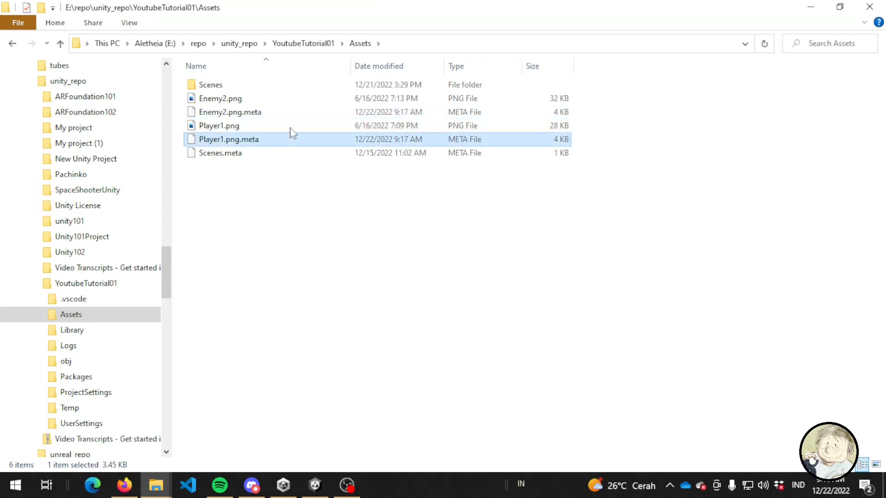
pyautogui.click(293, 113)
pyautogui.click(274, 126)
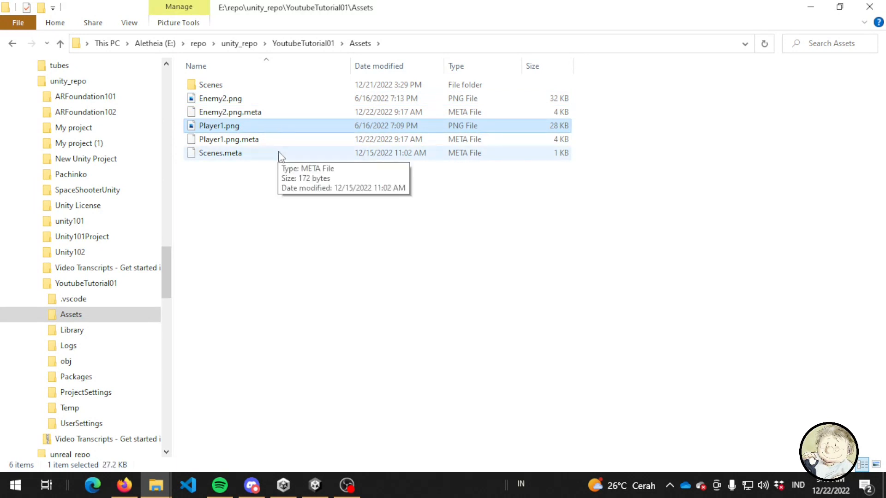
pyautogui.click(309, 206)
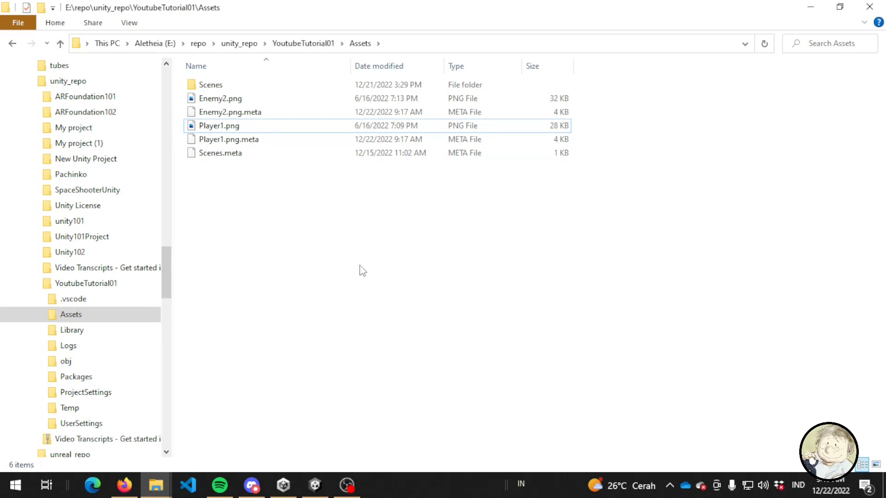
# Copy Tile3.png from the Illustrasi folder into the YouTubeTutorial01 project's Assets folder in File Explorer
pyautogui.hotkey('alt', 'Tab')
pyautogui.hotkey('alt', 'Tab')
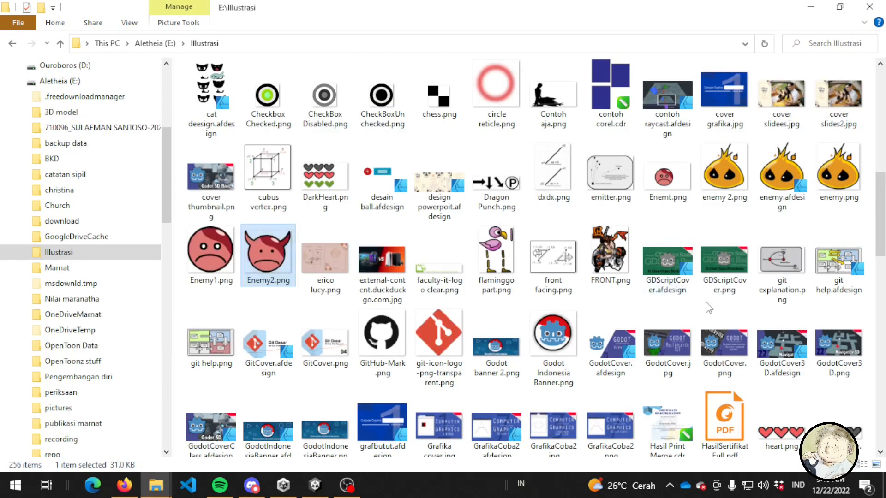
pyautogui.scroll(-5, 728, 304)
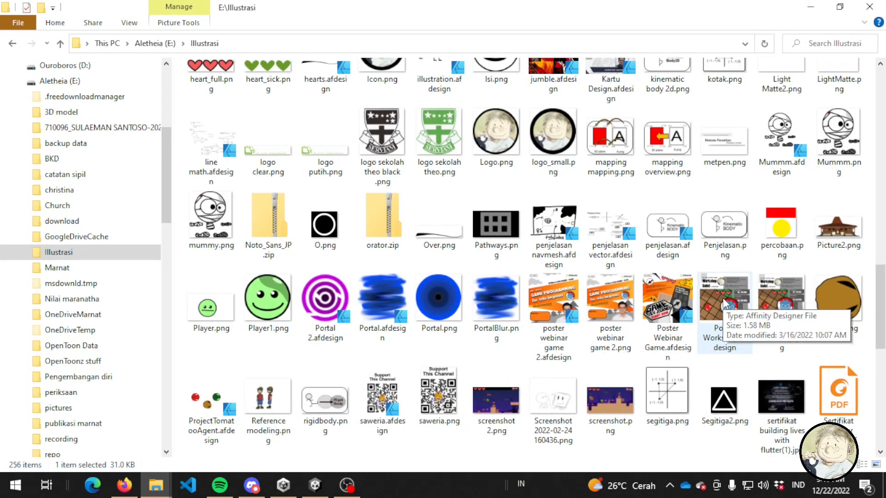
pyautogui.scroll(-5, 721, 297)
pyautogui.scroll(4, 717, 294)
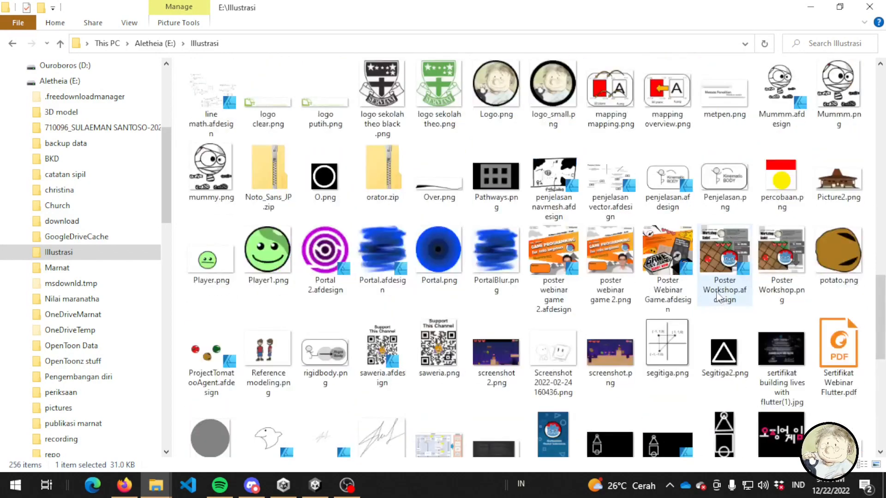
pyautogui.scroll(6, 717, 295)
pyautogui.scroll(5, 717, 295)
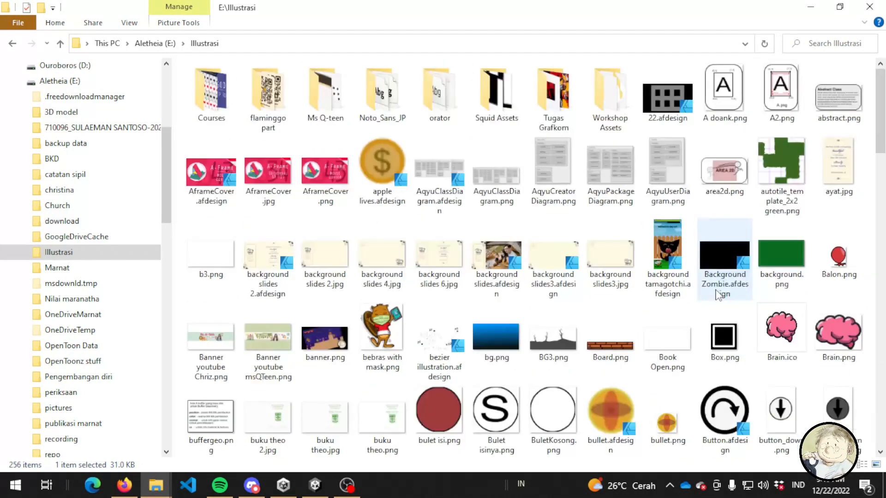
pyautogui.scroll(-11, 717, 294)
pyautogui.scroll(-5, 717, 296)
pyautogui.moveTo(780, 157); pyautogui.dragTo(403, 229)
pyautogui.hotkey('alt', 'Tab')
pyautogui.hotkey('alt', 'Tab')
pyautogui.hotkey('alt', 'Tab')
pyautogui.press('Tab')
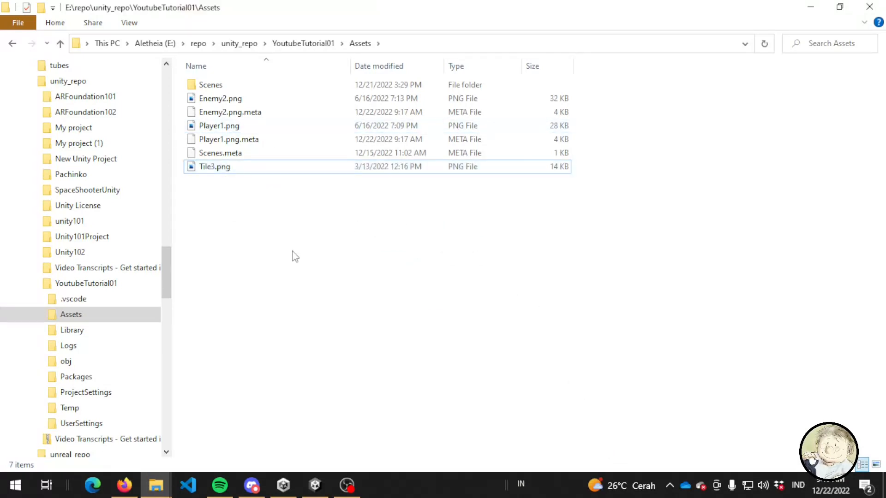
# Check the Tile3 texture in Unity's Assets, and check Tile3.png.meta in the project's Assets folder in File Explorer
pyautogui.hotkey('alt', 'Tab')
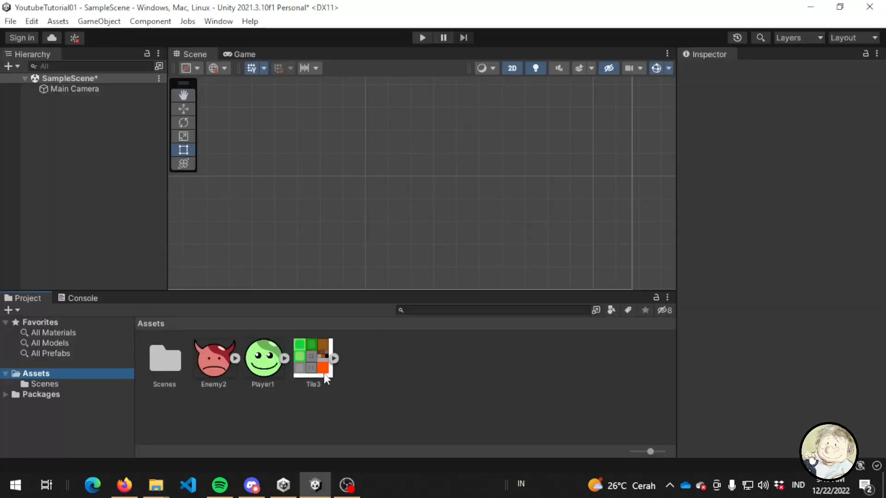
pyautogui.click(323, 369)
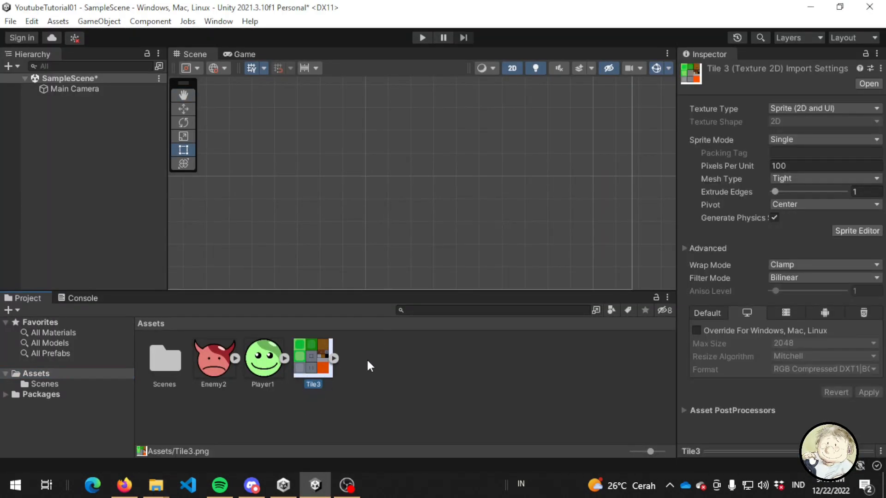
pyautogui.hotkey('alt', 'Tab')
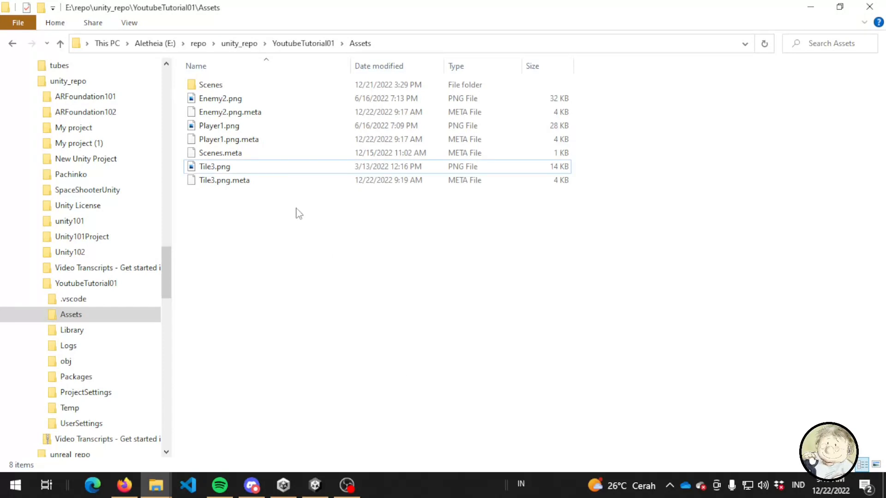
pyautogui.click(265, 180)
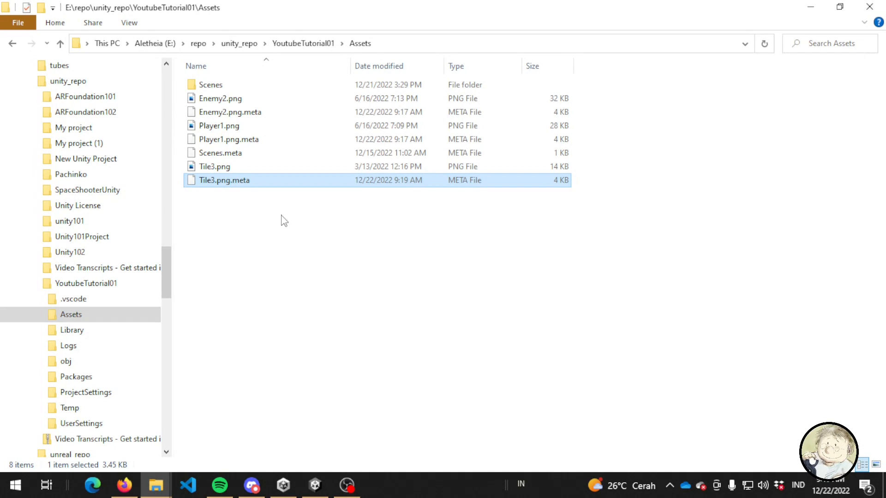
# Switch back to Unity and look over the imported Enemy2, Player1 and Tile3 textures in Assets
pyautogui.hotkey('alt', 'Tab')
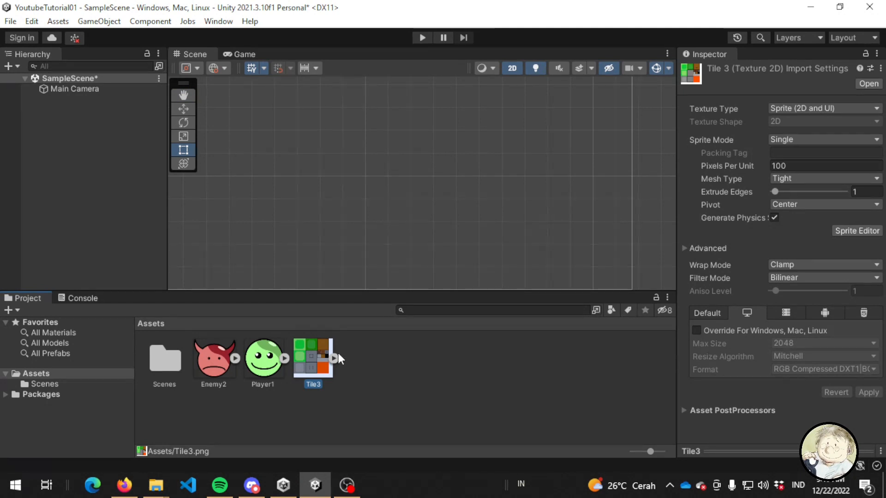
pyautogui.click(215, 359)
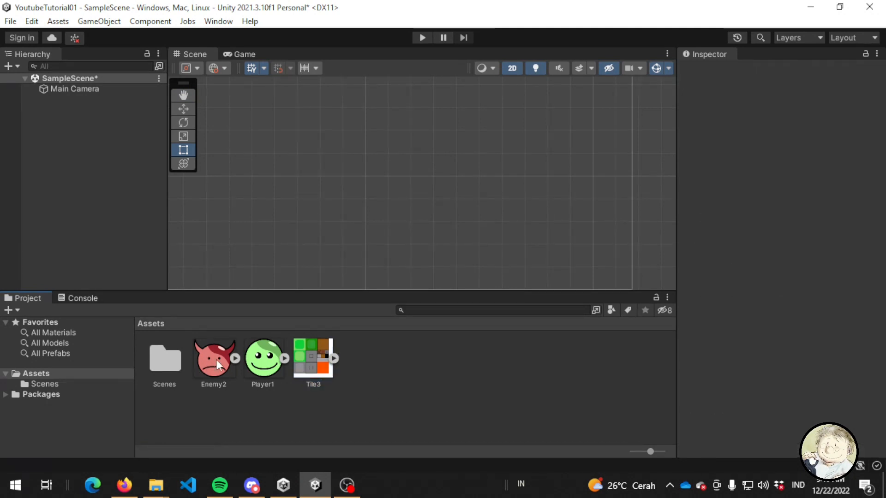
pyautogui.click(273, 358)
pyautogui.click(310, 356)
pyautogui.click(265, 359)
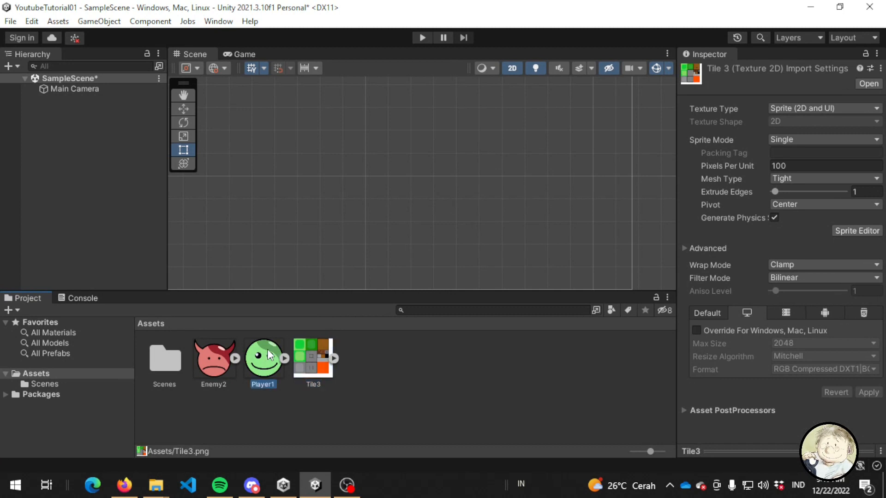
# Check the available Sprite Mode options in the Enemy2 texture's import settings
pyautogui.click(216, 359)
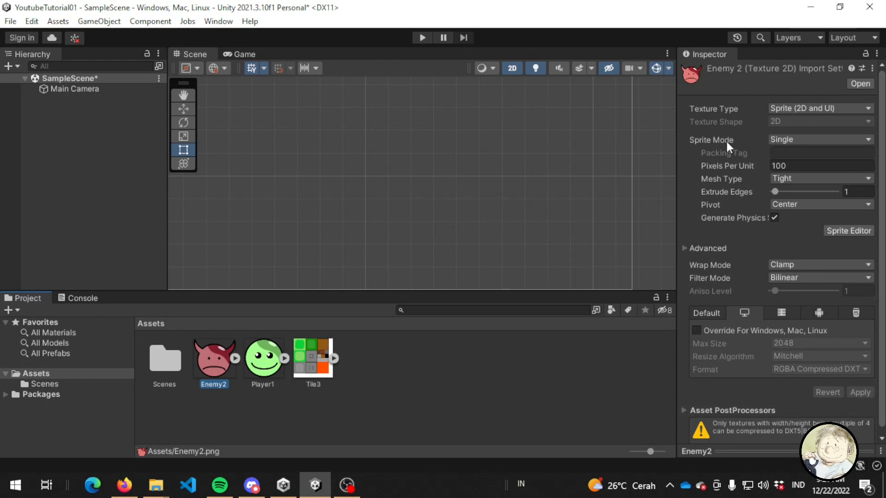
pyautogui.click(797, 137)
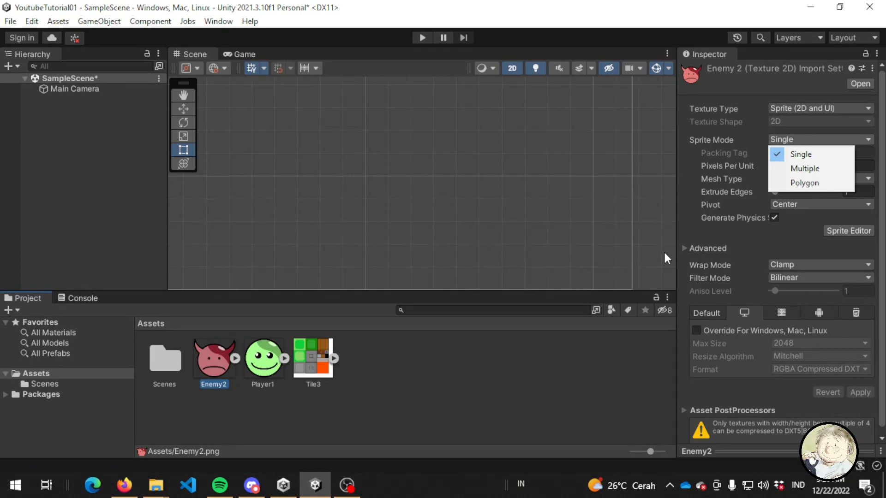
pyautogui.click(741, 137)
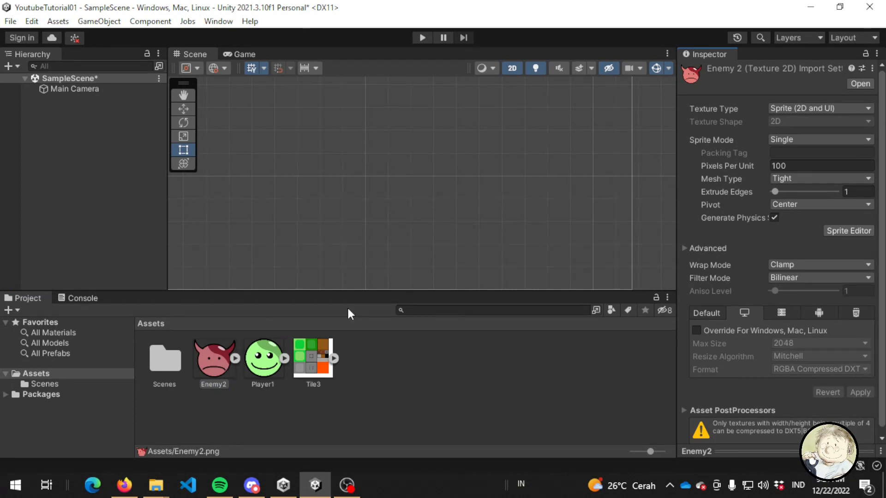
# Set the Tile3 texture's Sprite Mode to Multiple, apply the import settings and open it in the Sprite Editor
pyautogui.click(306, 357)
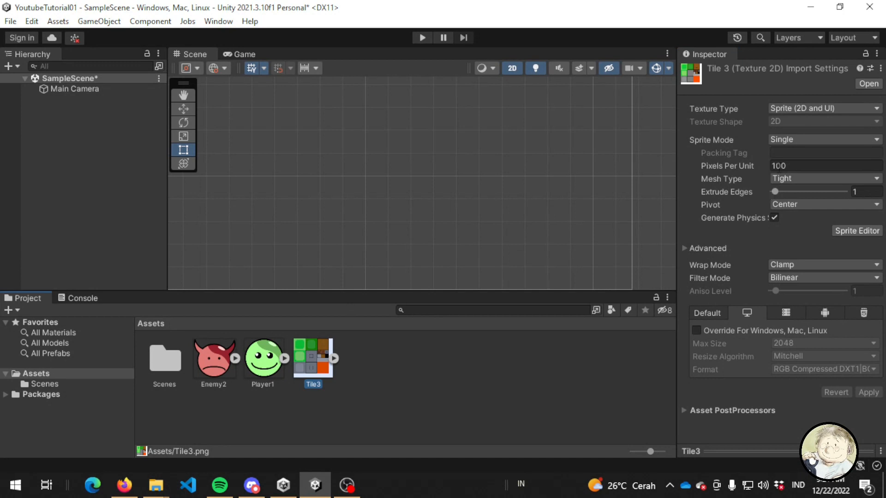
pyautogui.click(803, 138)
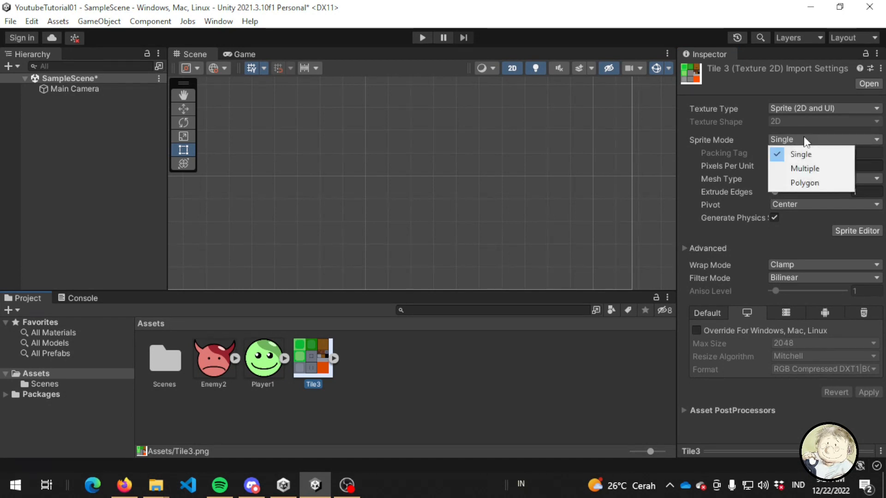
pyautogui.click(801, 169)
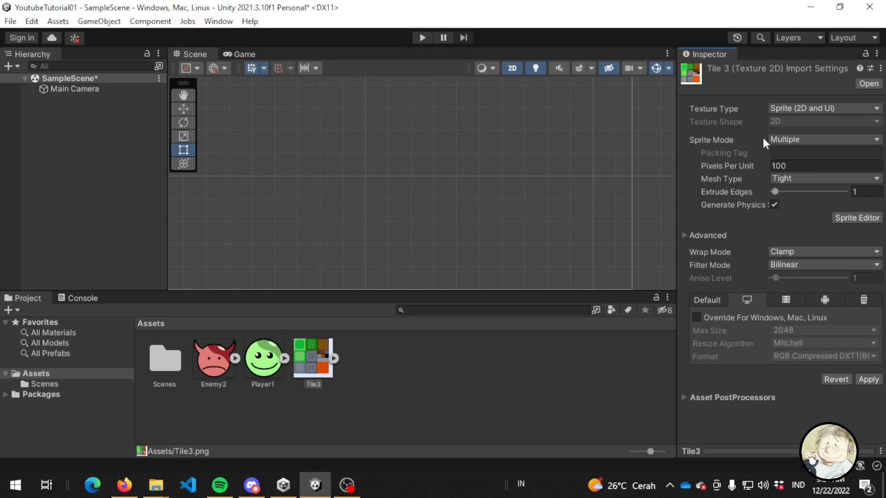
pyautogui.click(869, 218)
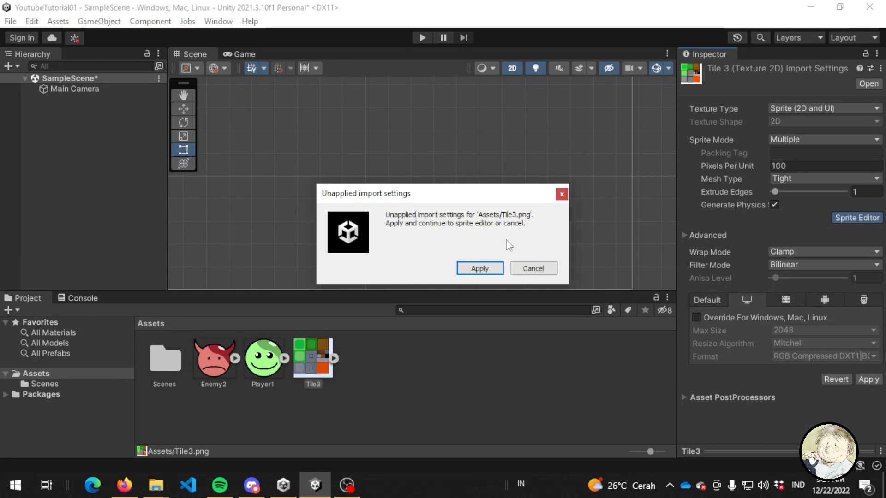
pyautogui.click(480, 270)
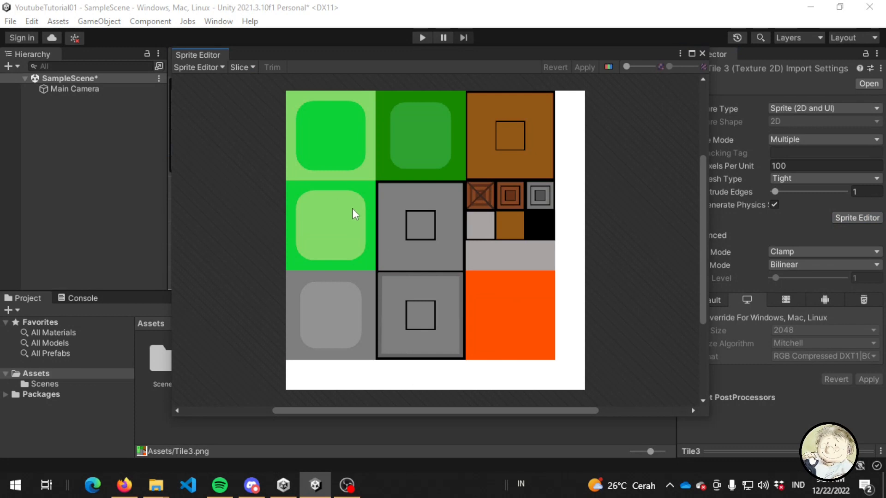
# Compare how the Automatic, Grid By Cell Size and Grid By Cell Count slicing types divide the Tile3 texture
pyautogui.click(209, 67)
pyautogui.click(226, 68)
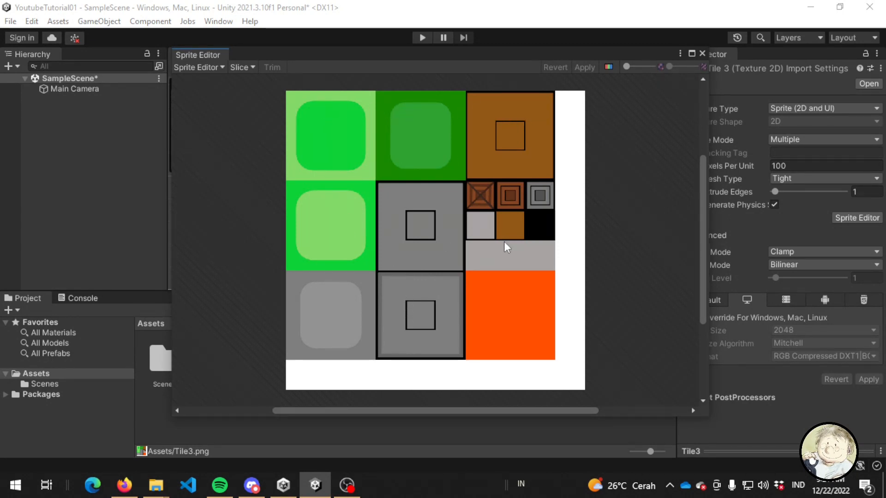
pyautogui.click(248, 68)
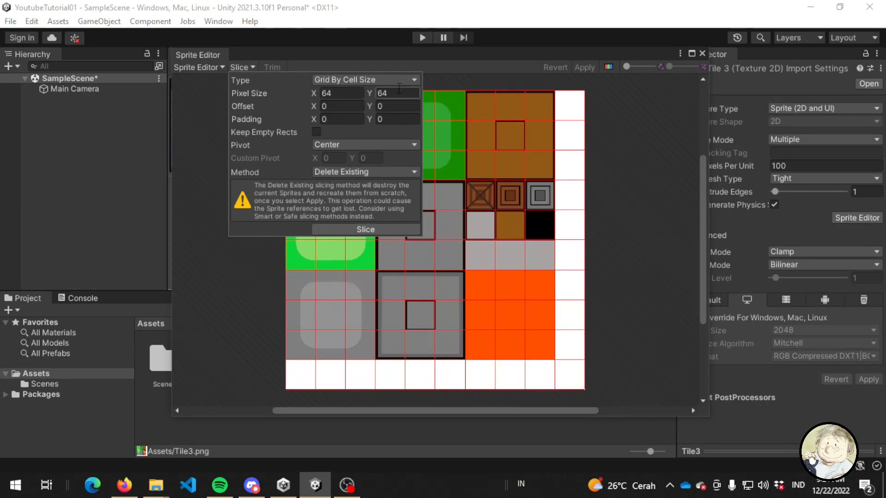
pyautogui.click(387, 78)
pyautogui.click(376, 94)
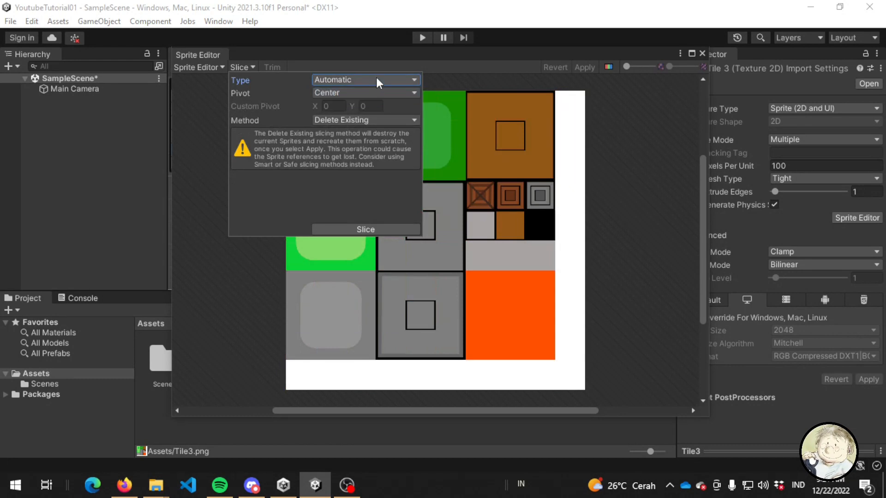
pyautogui.click(375, 77)
pyautogui.click(368, 108)
pyautogui.click(370, 80)
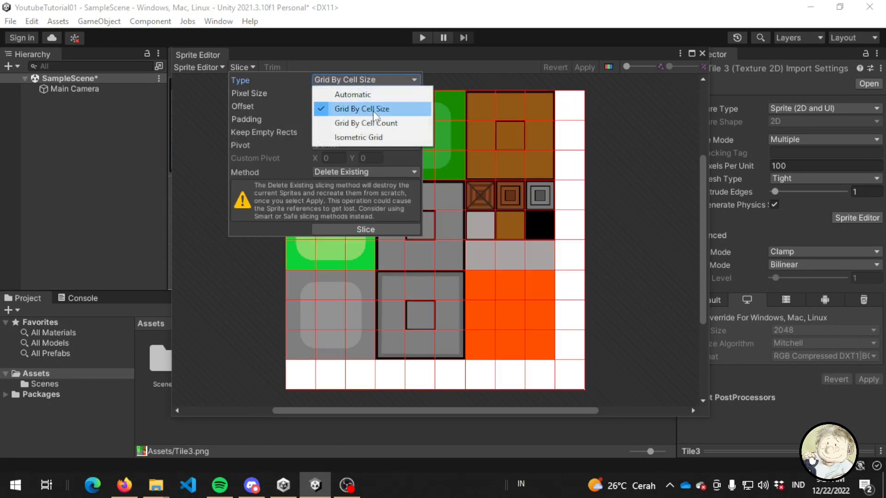
pyautogui.click(374, 122)
# Slice Tile3 using Grid By Cell Size with 64 x 64 pixel cells, apply the slices and close the Sprite Editor
pyautogui.click(372, 80)
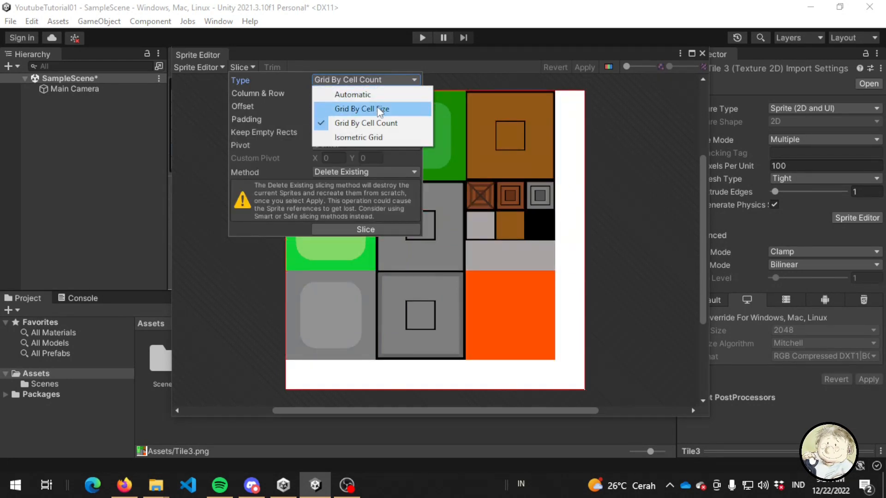
pyautogui.click(381, 109)
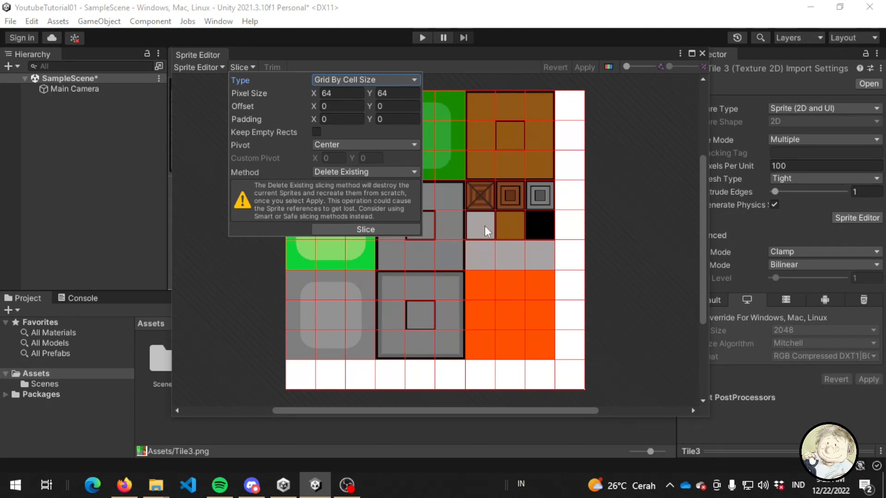
pyautogui.click(382, 228)
pyautogui.click(588, 108)
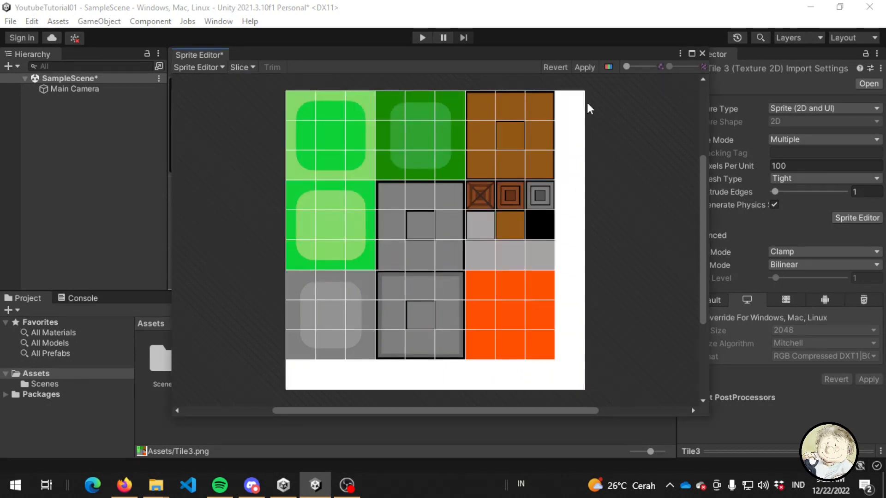
pyautogui.click(579, 66)
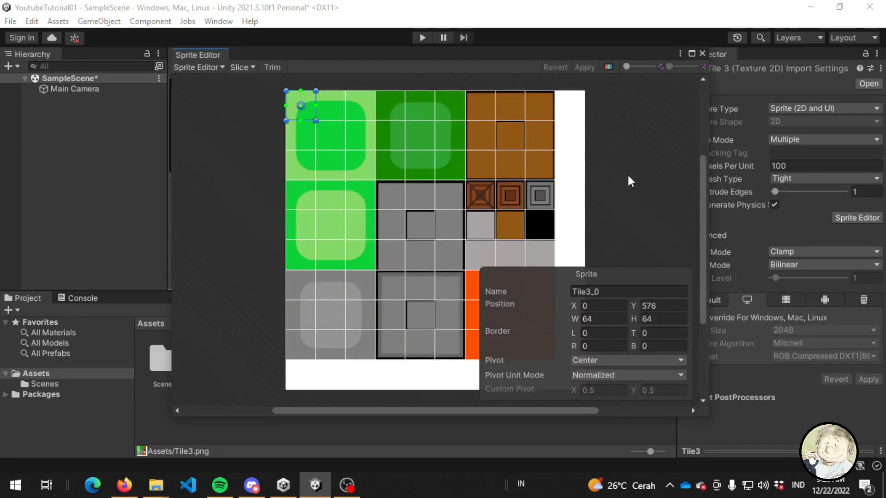
pyautogui.click(612, 185)
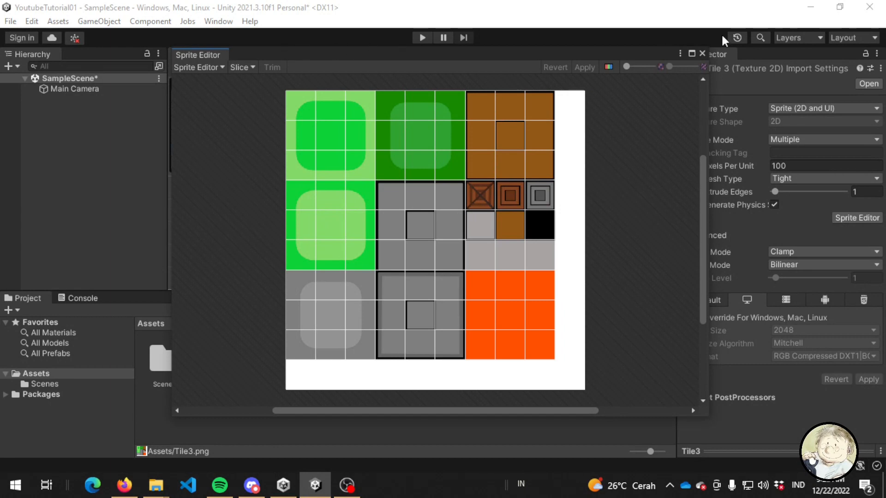
pyautogui.click(702, 54)
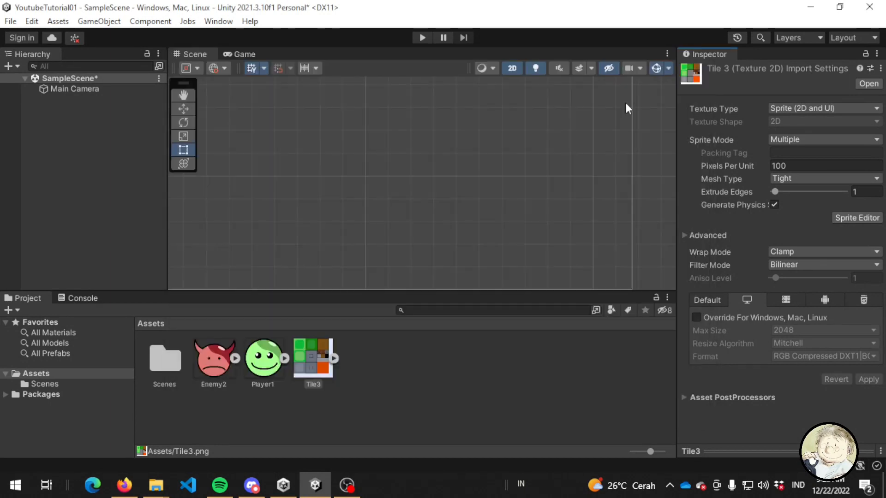
# Expand the Enemy2 texture in Assets and inspect the sprite inside it
pyautogui.click(214, 374)
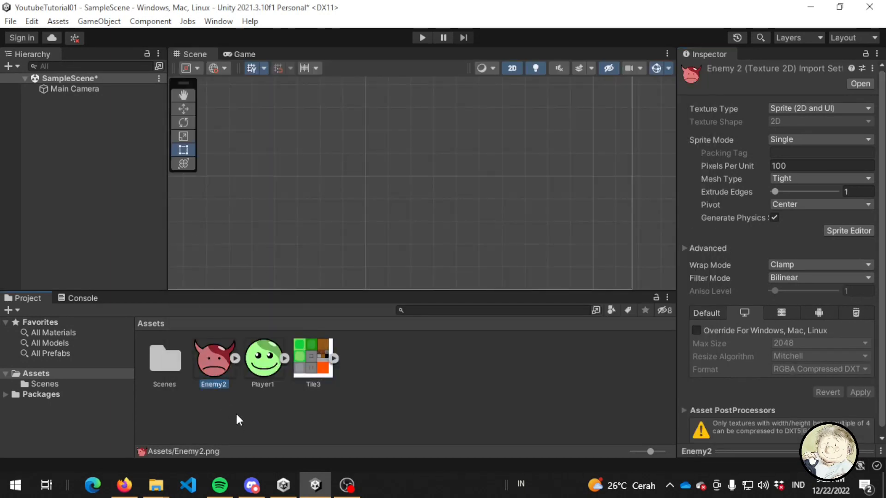
pyautogui.click(236, 358)
pyautogui.click(251, 386)
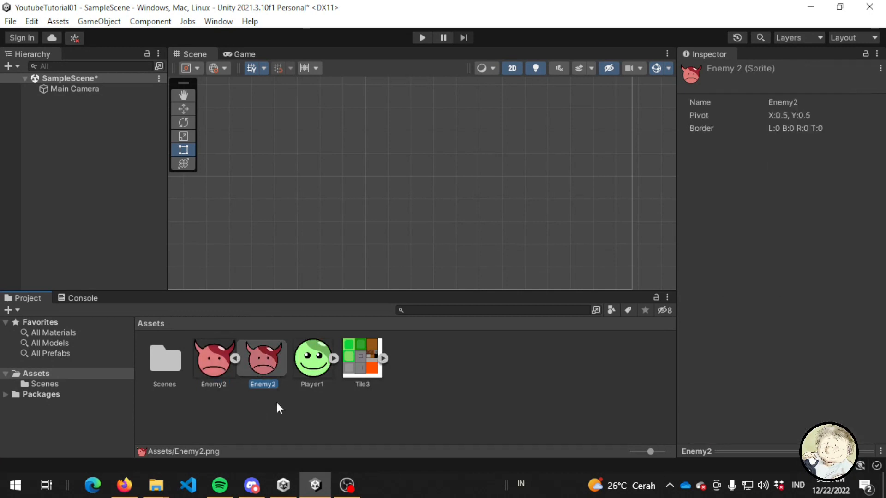
# Expand the Tile3 texture in Assets, look through its sliced sprites and collapse it again
pyautogui.click(364, 374)
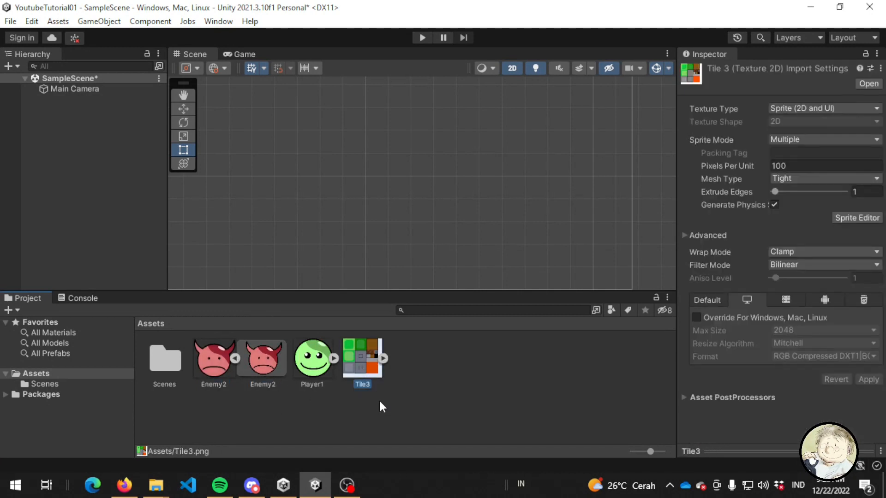
pyautogui.click(383, 357)
pyautogui.scroll(-5, 475, 373)
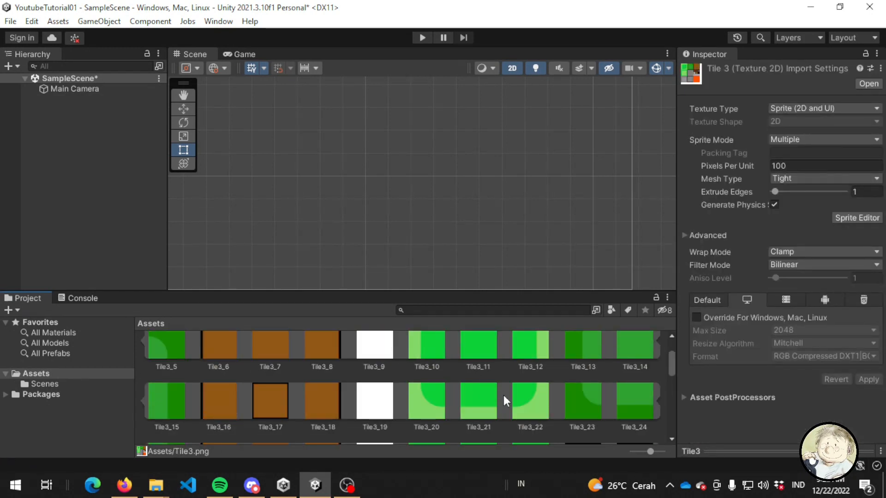
pyautogui.scroll(5, 503, 394)
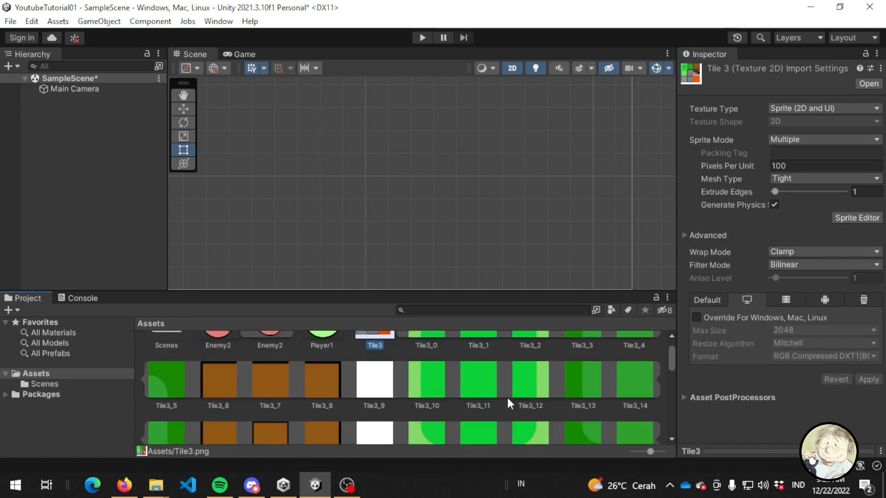
pyautogui.click(395, 359)
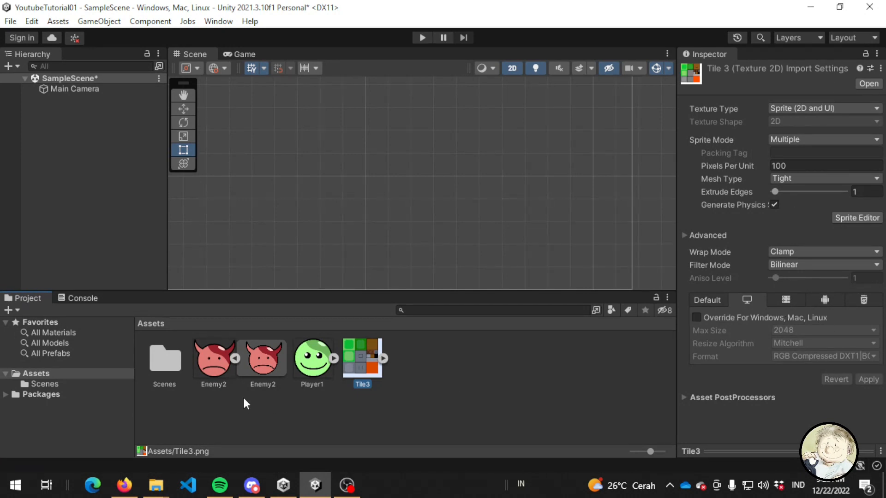
# Review Enemy2's import override settings for Windows/Mac/Linux, Dedicated Server, Android and WebGL, and check the Player1 texture too
pyautogui.click(216, 365)
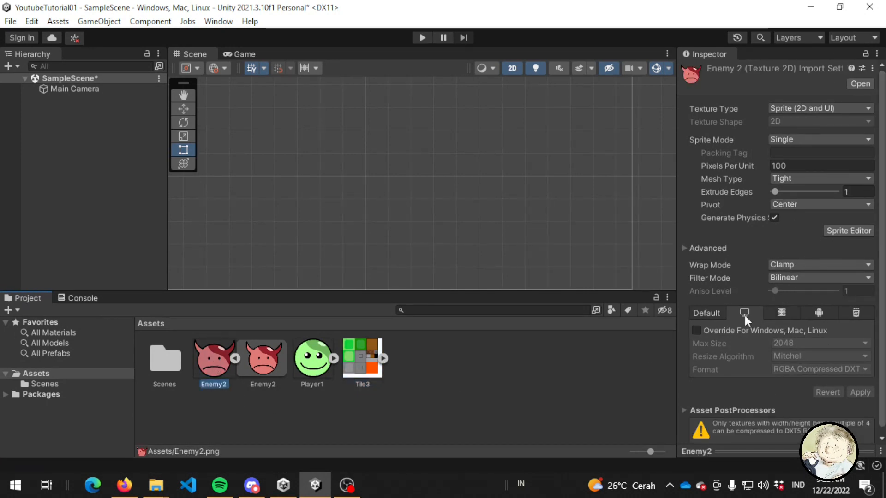
pyautogui.click(782, 312)
pyautogui.click(820, 313)
pyautogui.click(841, 312)
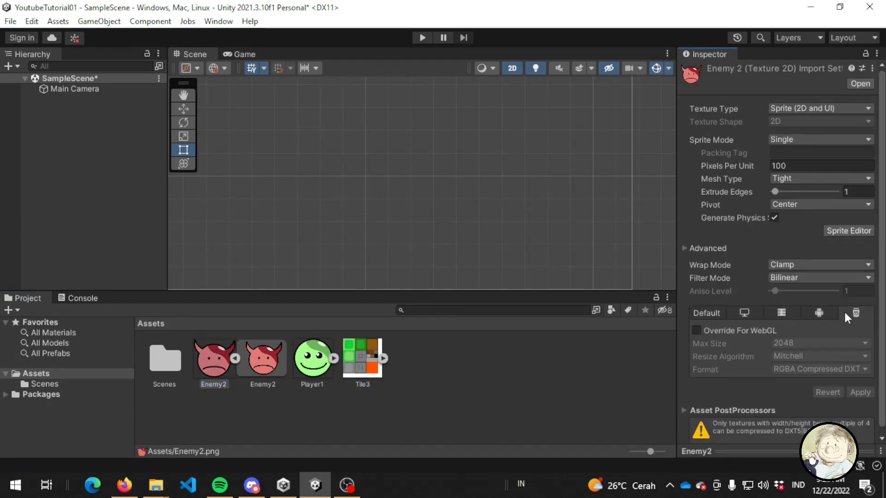
pyautogui.click(744, 313)
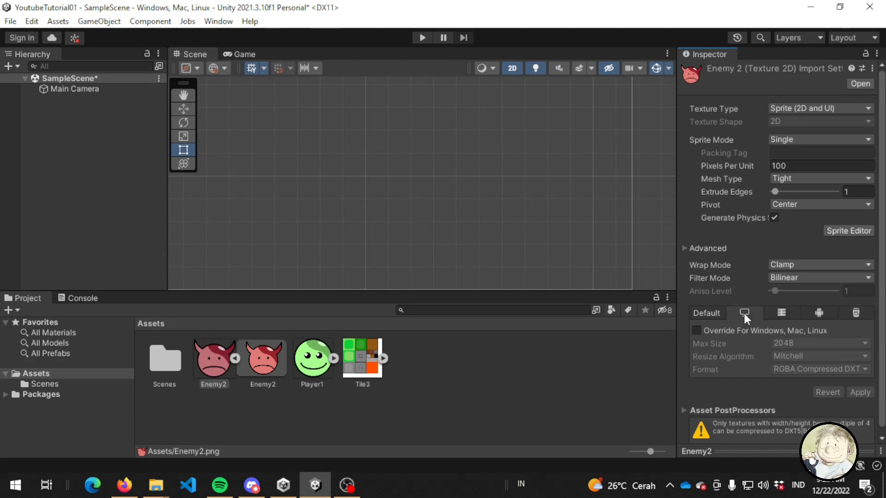
pyautogui.click(778, 311)
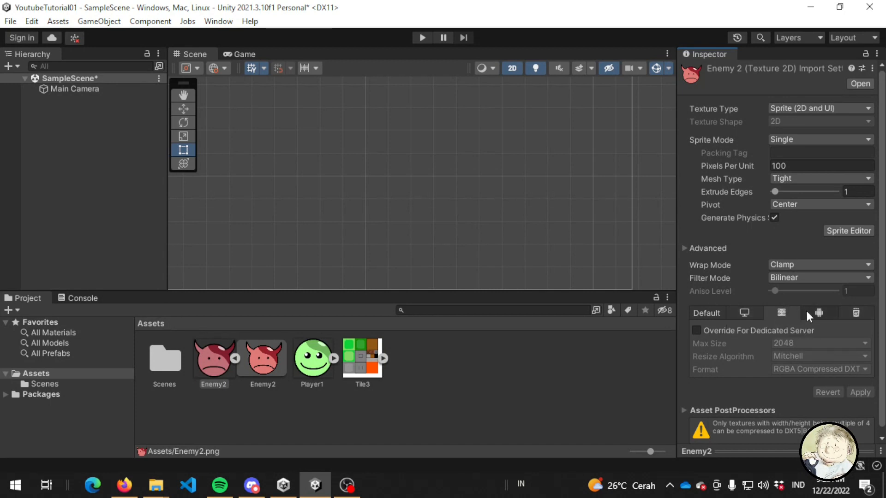
pyautogui.click(820, 312)
pyautogui.click(848, 313)
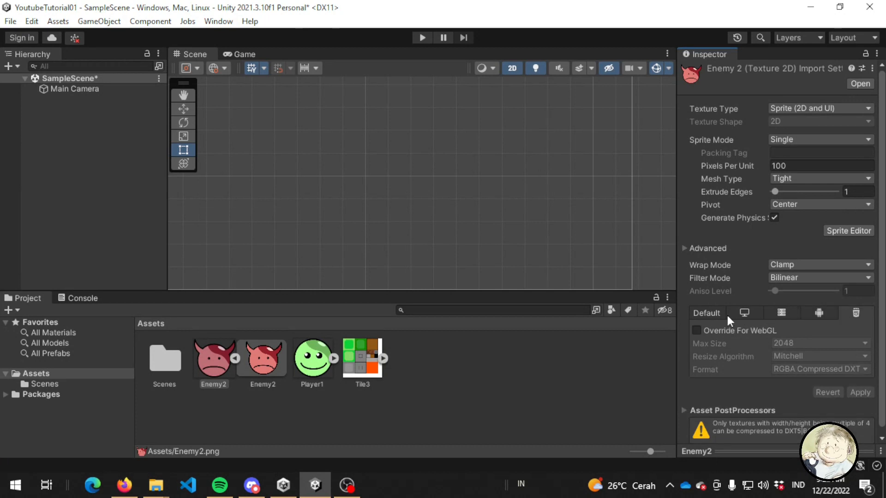
pyautogui.click(743, 313)
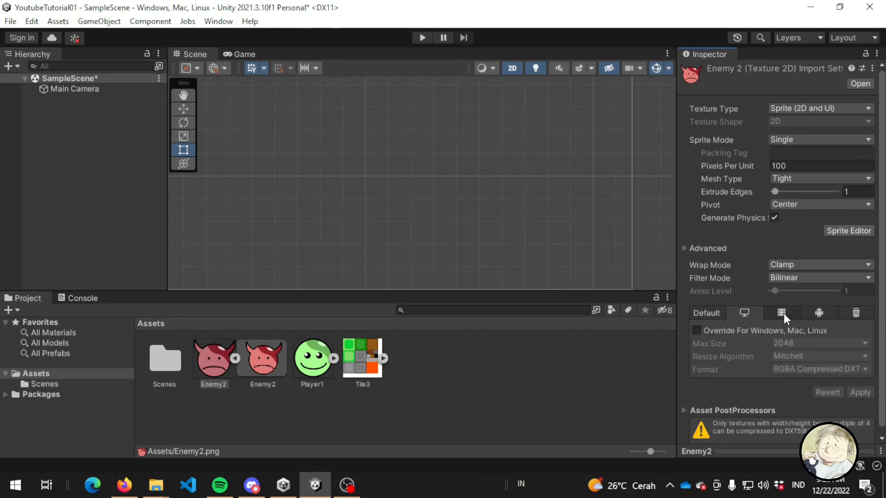
pyautogui.click(783, 313)
pyautogui.click(829, 312)
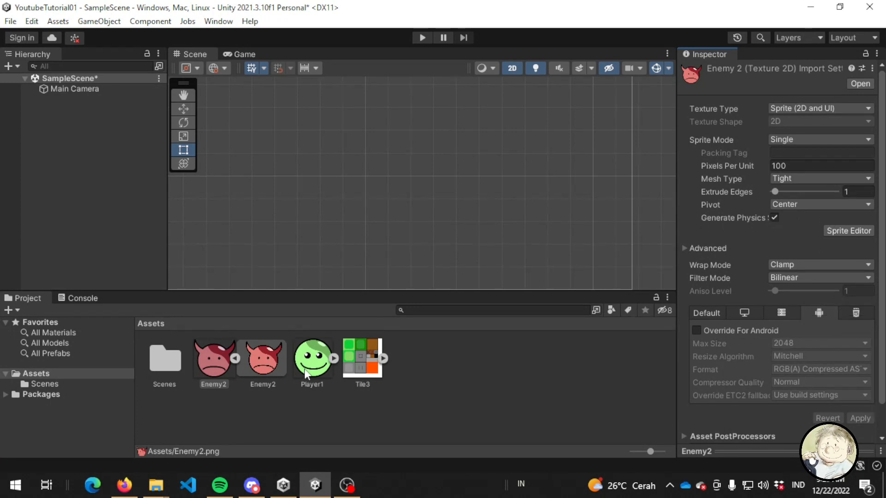
pyautogui.click(312, 360)
pyautogui.click(203, 376)
# Create an empty game object in SampleScene and name it Enemy
pyautogui.rightClick(90, 120)
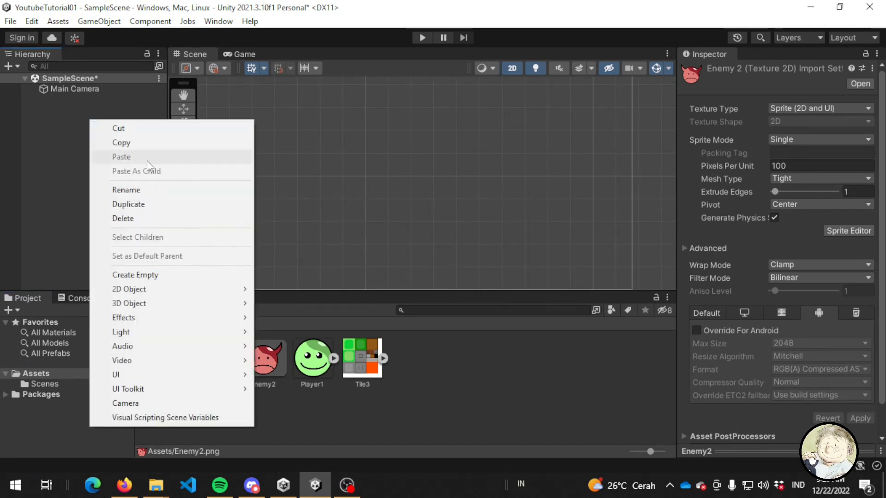
pyautogui.click(164, 275)
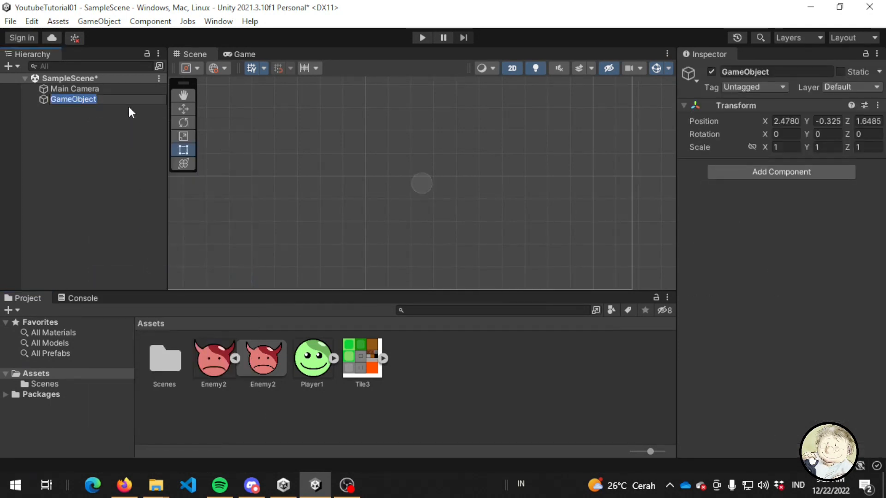
pyautogui.write('Enemy')
pyautogui.press('BackSpace')
pyautogui.press('BackSpace')
pyautogui.press('BackSpace')
pyautogui.press('BackSpace')
pyautogui.press('BackSpace')
pyautogui.write('m')
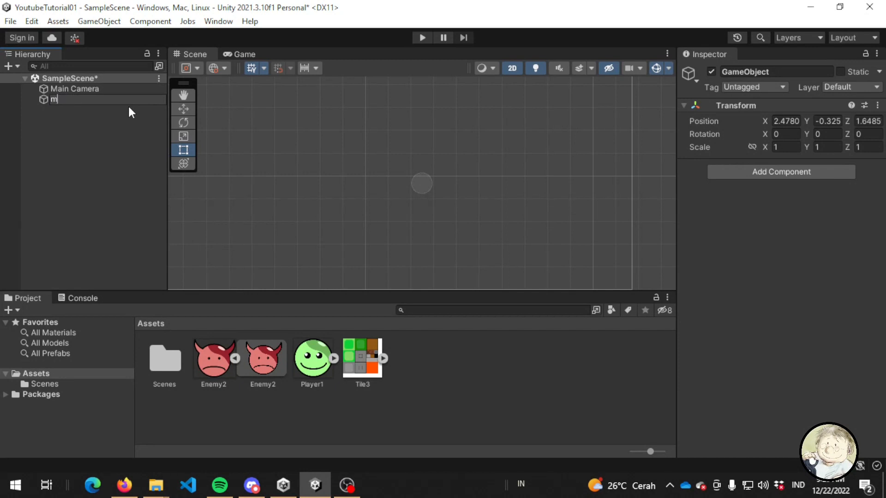
pyautogui.press('BackSpace')
pyautogui.write('Enemy')
pyautogui.press('Return')
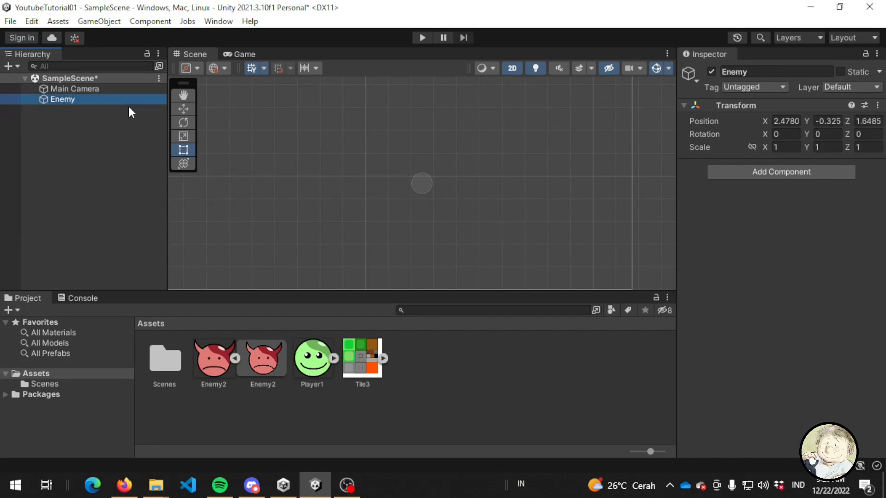
# Add a Sprite Renderer component to the Enemy object
pyautogui.click(758, 172)
pyautogui.write('Sprite')
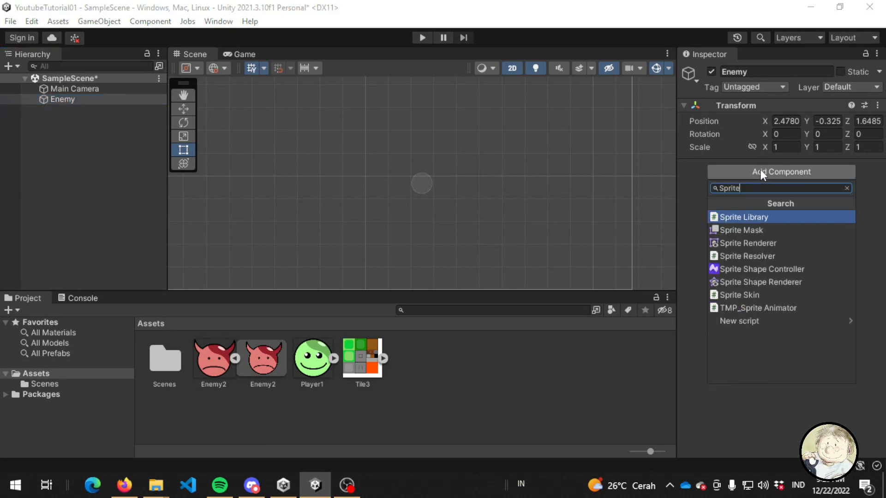
pyautogui.write(' R')
pyautogui.press('Return')
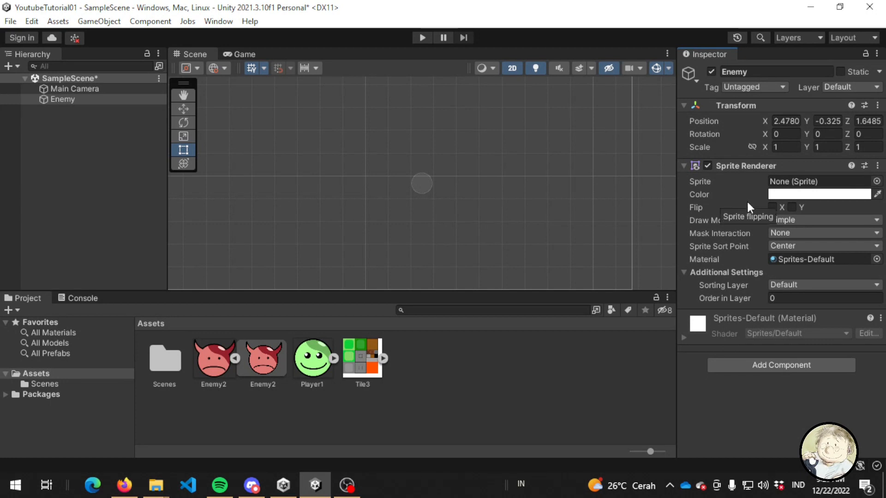
# Assign the Enemy2 sprite as the Sprite of Enemy's Sprite Renderer
pyautogui.click(723, 180)
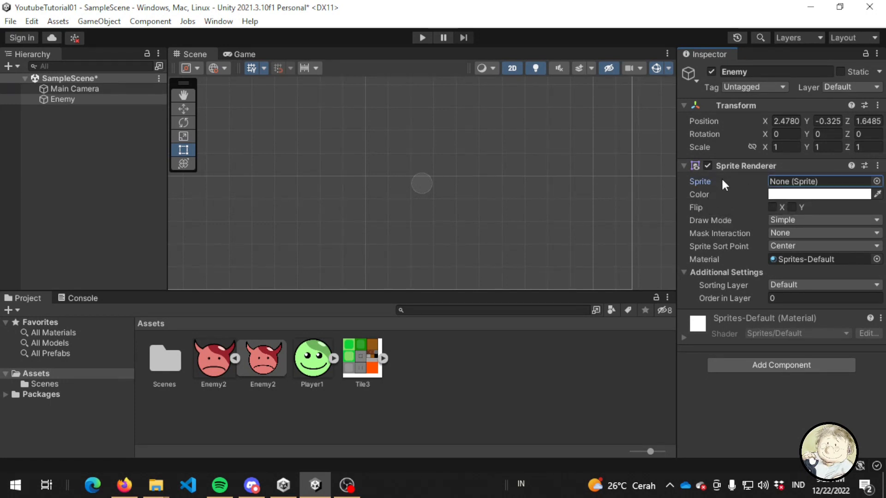
pyautogui.click(728, 191)
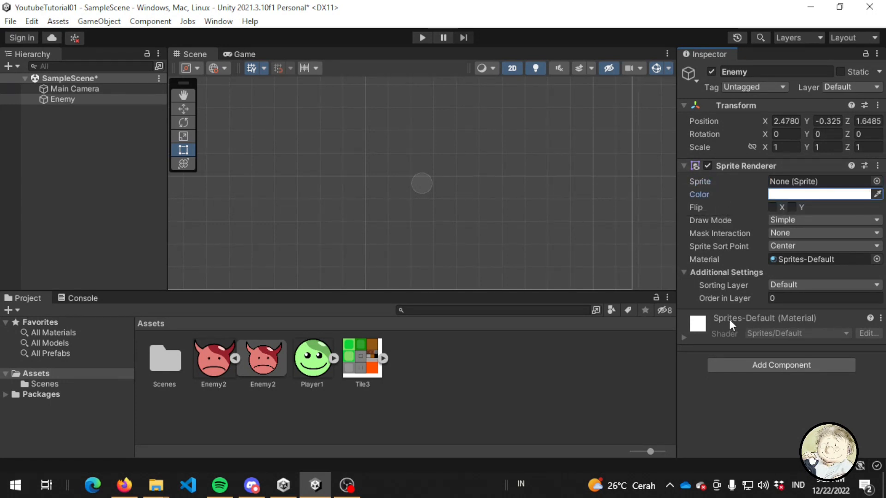
pyautogui.click(714, 179)
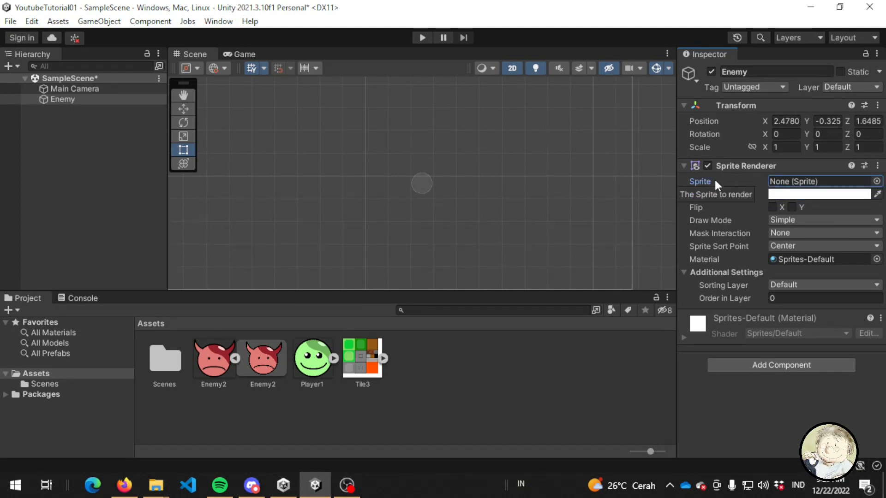
pyautogui.moveTo(256, 354); pyautogui.dragTo(812, 182)
pyautogui.scroll(-5, 513, 195)
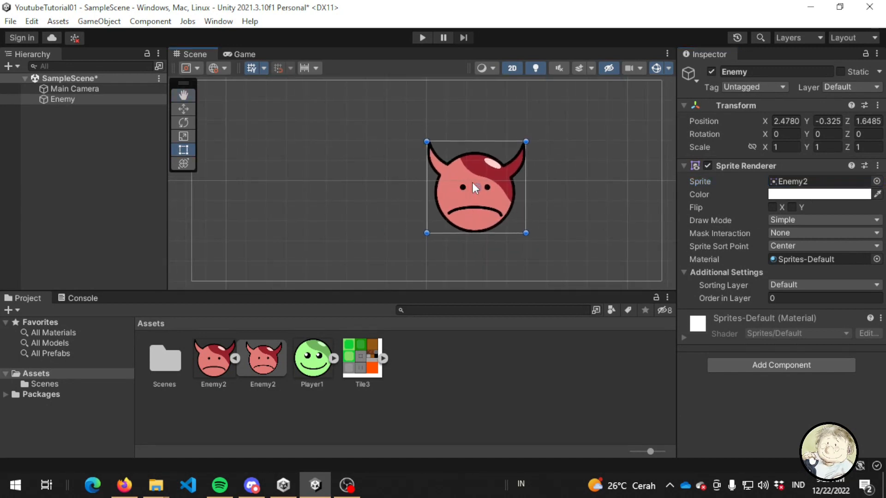
# Move the Enemy object with the Move tool to about X -6.54, Y -0.13 in the scene
pyautogui.click(183, 109)
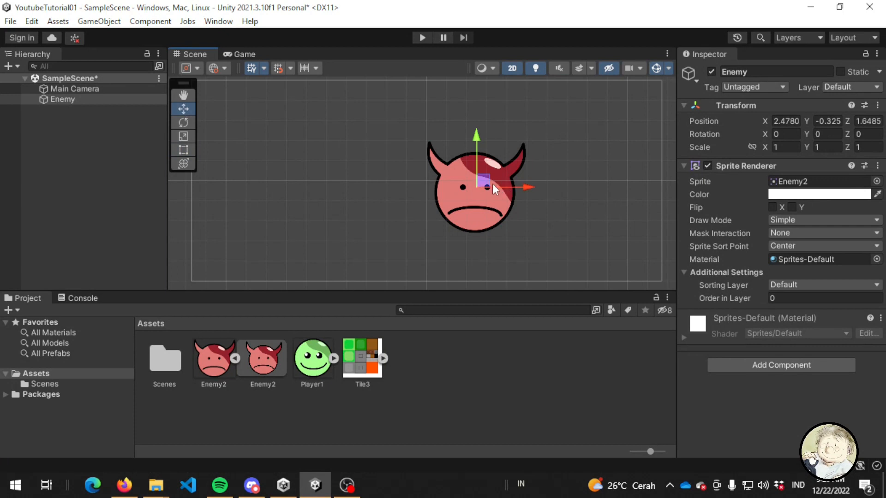
pyautogui.moveTo(492, 183); pyautogui.dragTo(306, 179)
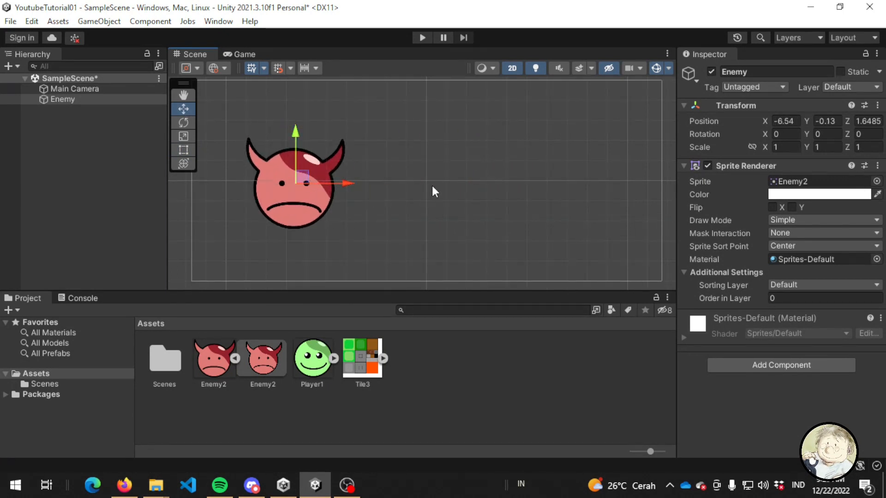
pyautogui.click(118, 101)
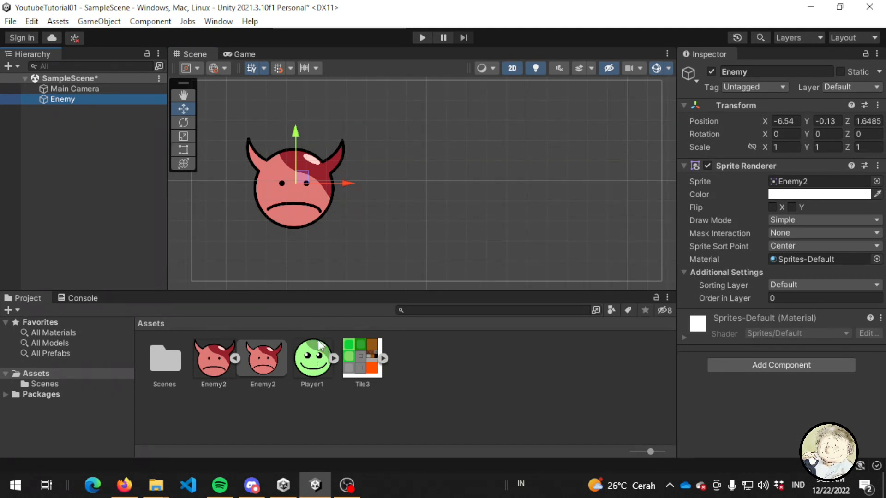
# Place the Player1 sprite in the scene at about X 2.27, Y -0.44 and compare its components with Enemy's
pyautogui.moveTo(325, 364); pyautogui.dragTo(473, 188)
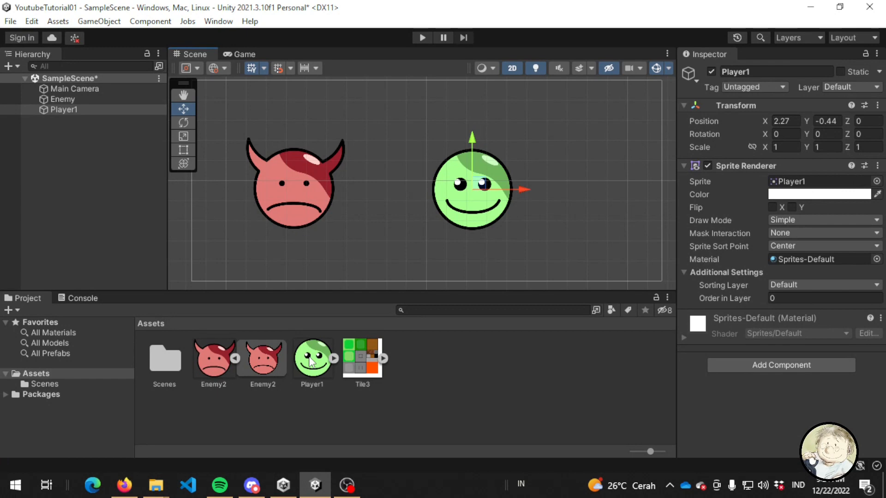
pyautogui.click(73, 109)
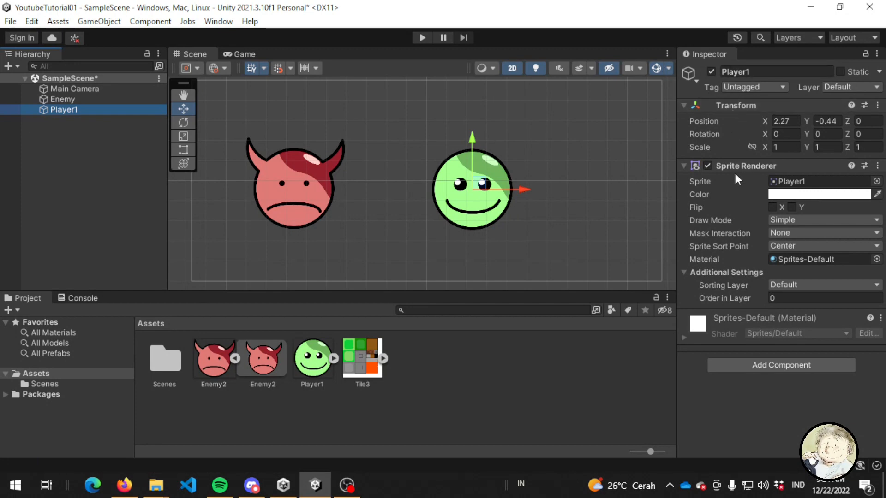
pyautogui.click(126, 97)
pyautogui.click(125, 108)
pyautogui.click(126, 99)
pyautogui.click(128, 111)
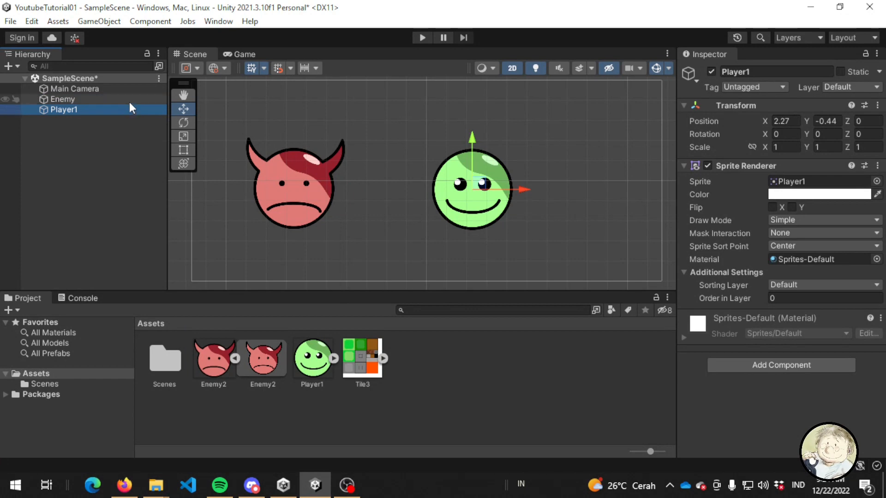
pyautogui.click(129, 102)
pyautogui.click(128, 110)
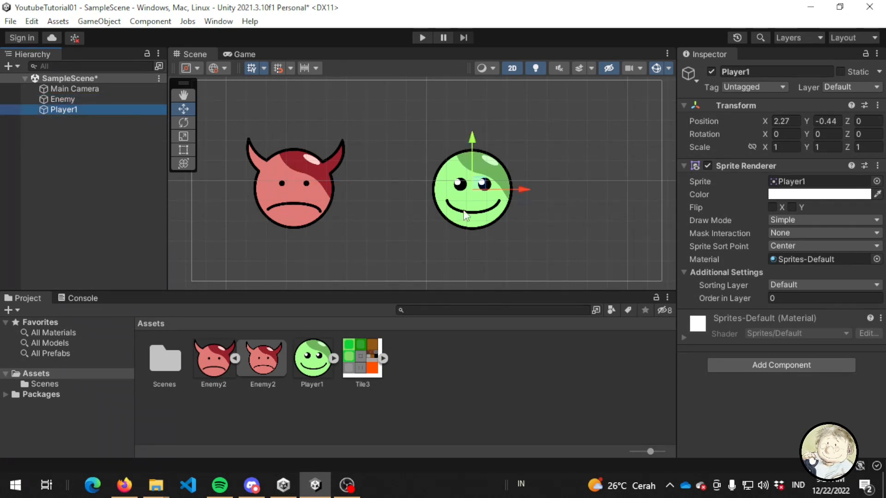
pyautogui.rightClick(117, 150)
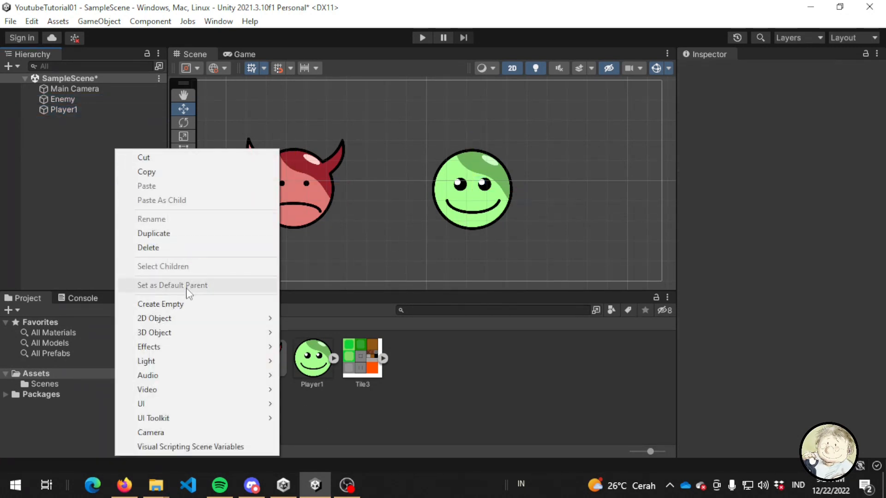
pyautogui.moveTo(183, 318)
pyautogui.moveTo(365, 318)
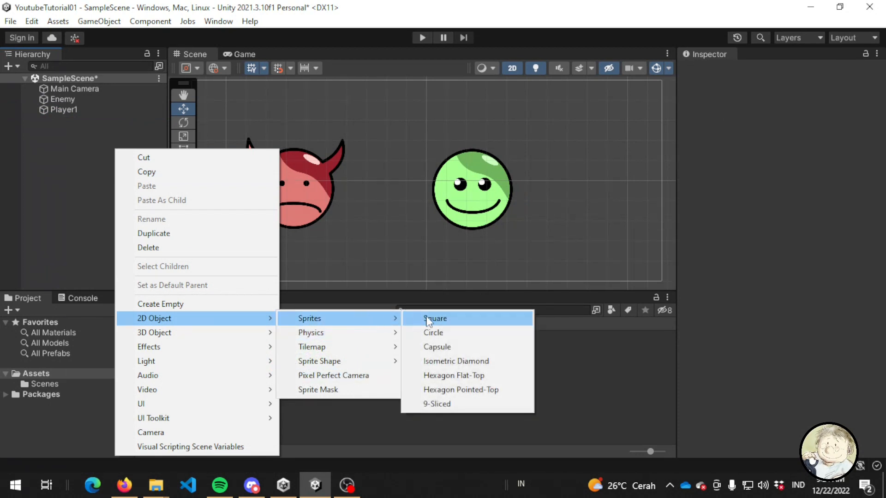
pyautogui.click(598, 187)
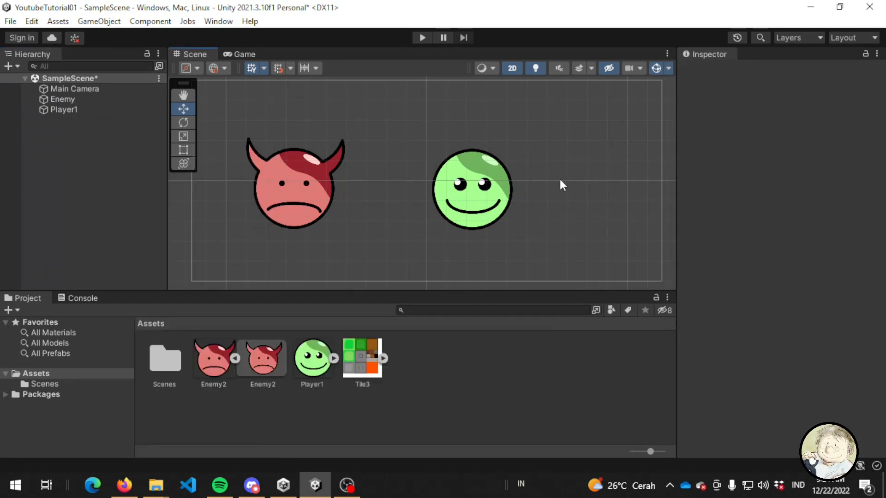
# Try tinting the Enemy sprite yellow (RGB 243, 215, 47) and in other hues, and return its color to white
pyautogui.click(117, 109)
pyautogui.click(118, 100)
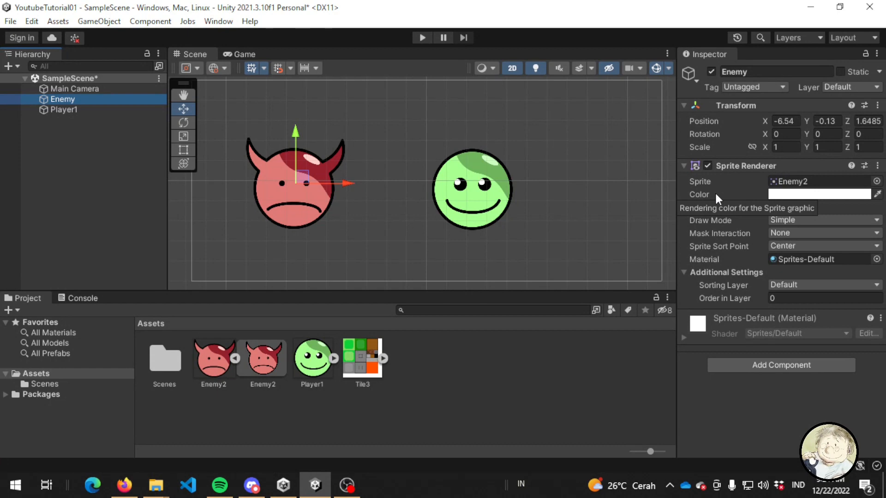
pyautogui.click(798, 194)
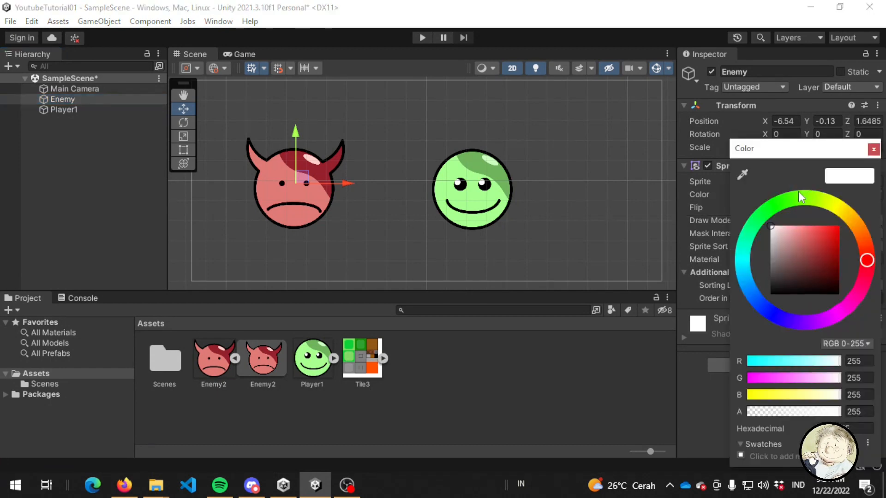
pyautogui.click(843, 210)
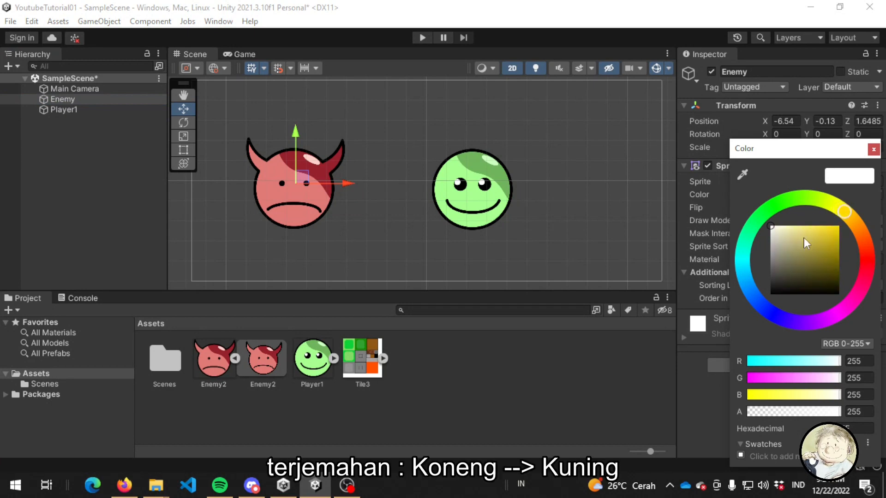
pyautogui.click(827, 229)
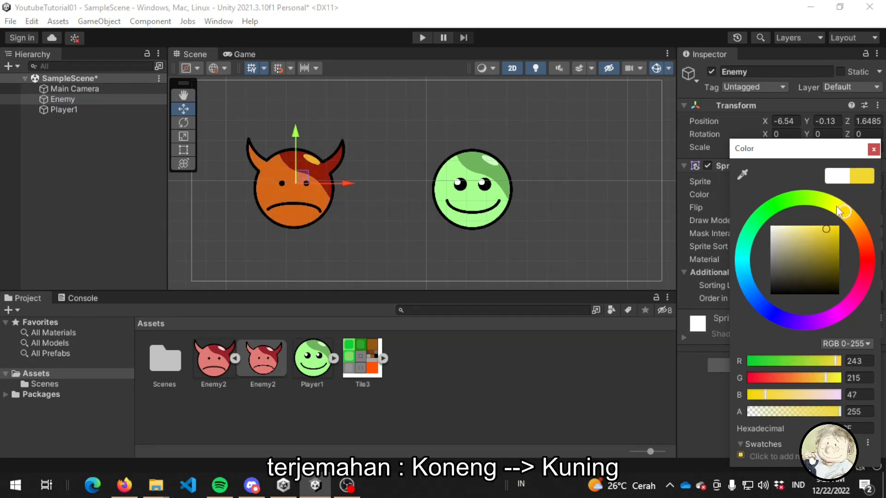
pyautogui.moveTo(835, 206)
pyautogui.mouseDown()
pyautogui.moveTo(767, 209)
pyautogui.moveTo(744, 257)
pyautogui.moveTo(751, 305)
pyautogui.moveTo(774, 315)
pyautogui.moveTo(863, 285)
pyautogui.moveTo(819, 223)
pyautogui.moveTo(753, 230)
pyautogui.mouseUp()
pyautogui.click(873, 149)
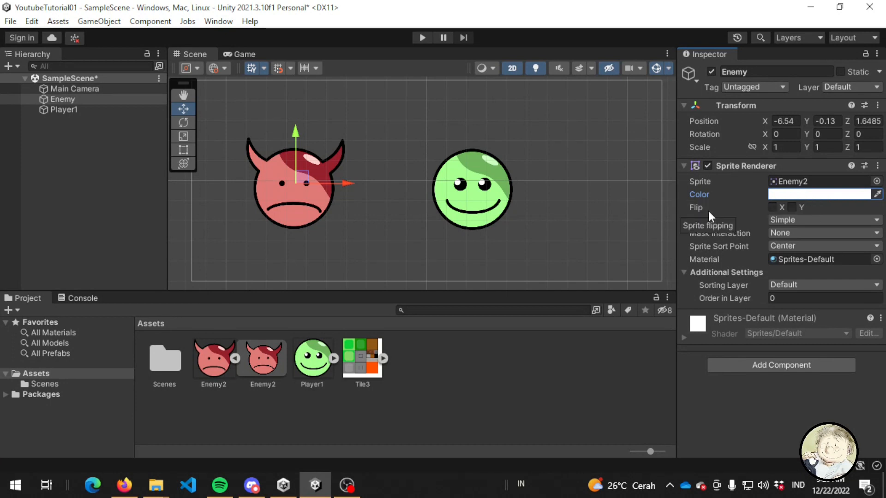
# Try flipping the Enemy sprite on the X axis and on the Y axis, and leave both flips off
pyautogui.click(700, 208)
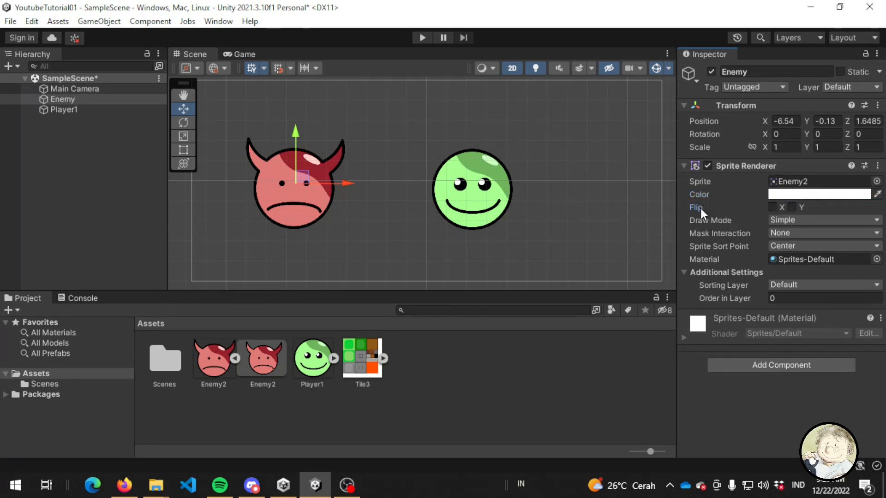
pyautogui.click(778, 208)
pyautogui.click(779, 209)
pyautogui.click(779, 209)
pyautogui.click(779, 209)
pyautogui.click(778, 207)
pyautogui.click(778, 207)
pyautogui.click(791, 204)
pyautogui.click(790, 203)
pyautogui.click(790, 203)
pyautogui.click(790, 204)
pyautogui.click(791, 203)
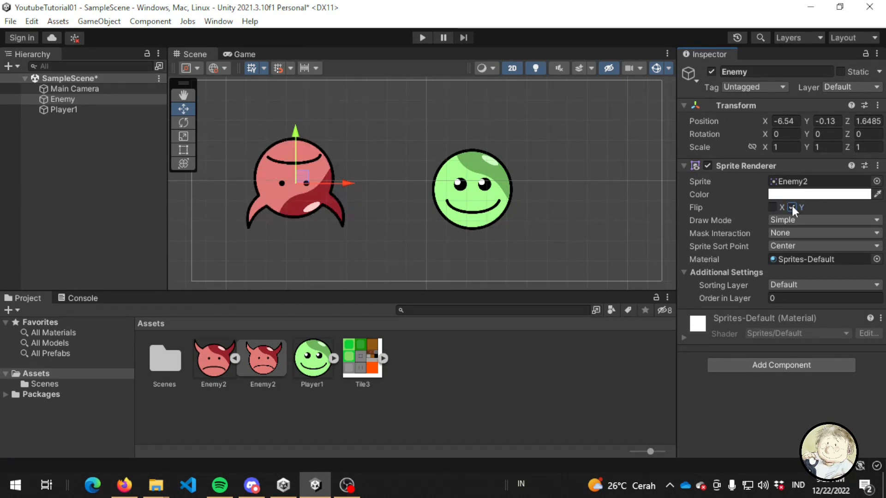
pyautogui.click(792, 207)
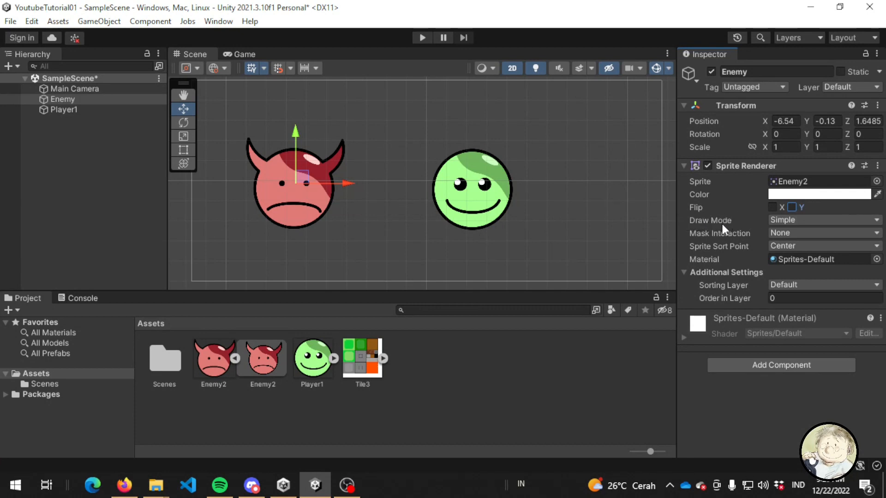
# Try the Sliced draw mode on Enemy's Sprite Renderer and reduce its width to about 4.26
pyautogui.click(800, 218)
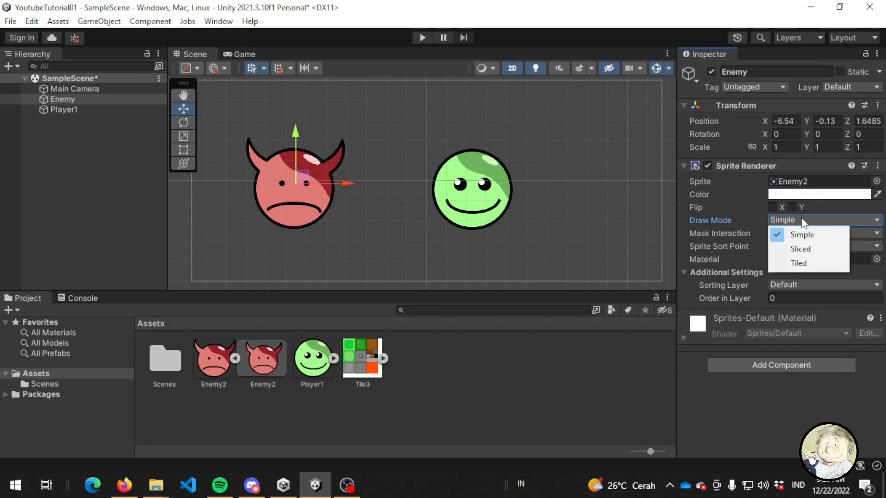
pyautogui.click(800, 218)
pyautogui.click(801, 218)
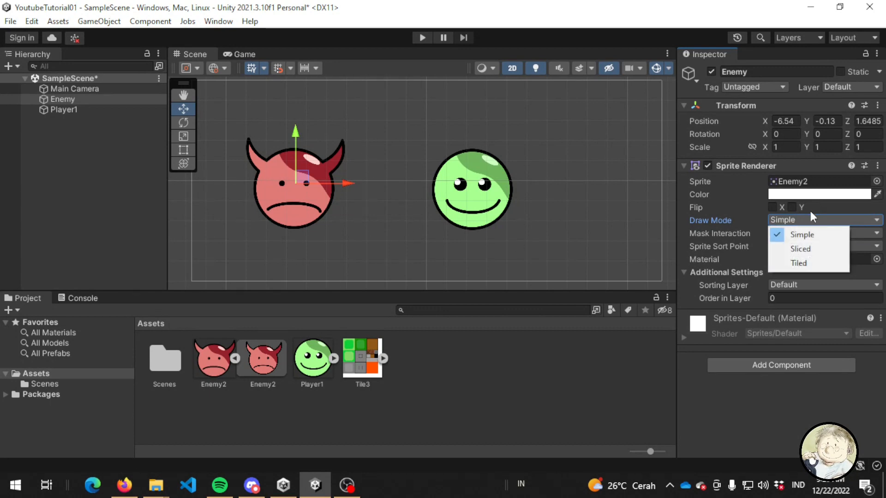
pyautogui.click(801, 249)
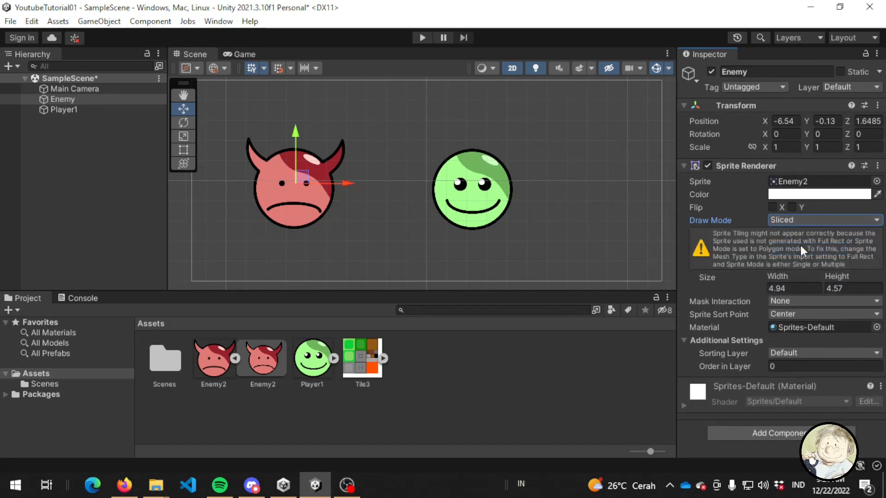
pyautogui.moveTo(792, 275); pyautogui.dragTo(820, 239)
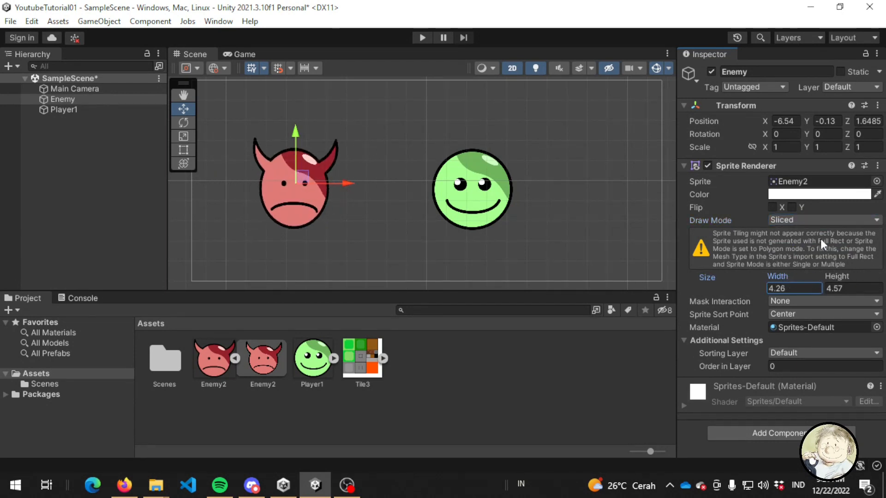
# Set Enemy's draw mode to Tiled and enlarge its size to about 14.87 wide and 9.42 high
pyautogui.click(821, 217)
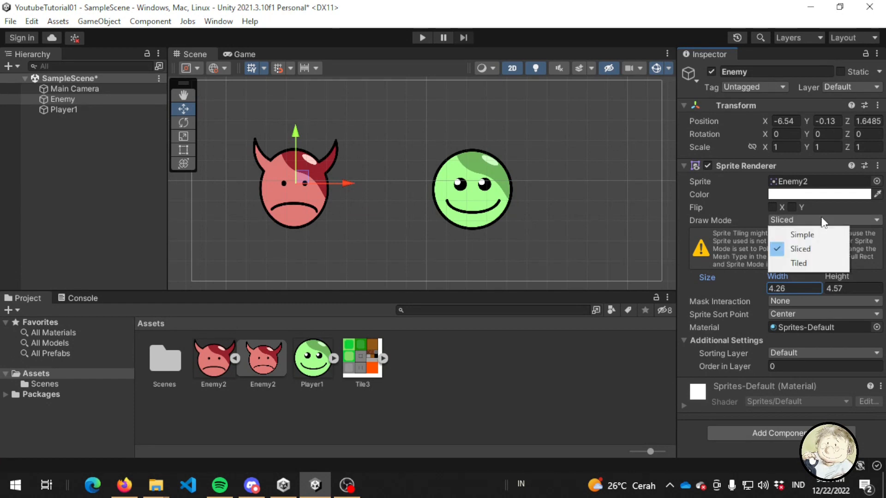
pyautogui.click(813, 262)
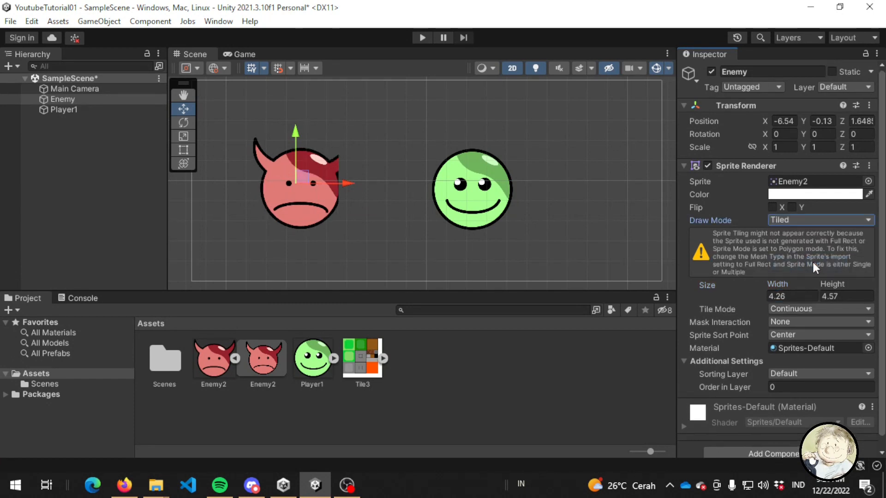
pyautogui.moveTo(784, 283); pyautogui.dragTo(18, 276)
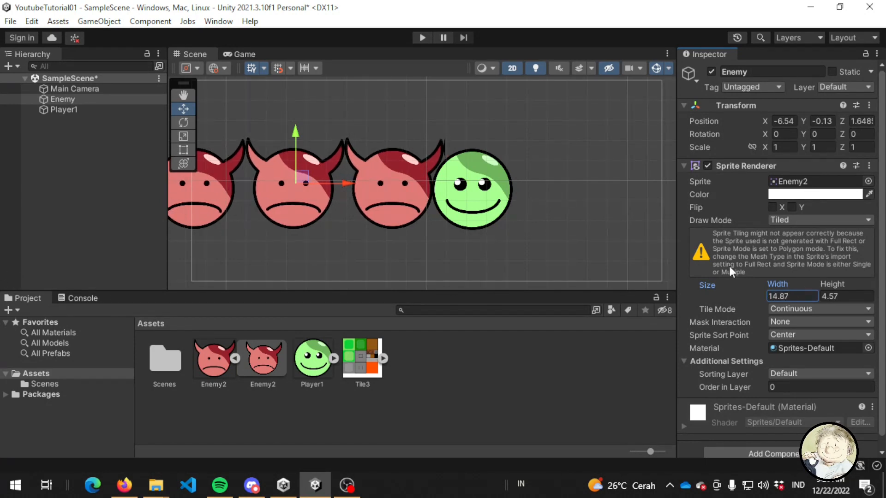
pyautogui.moveTo(835, 283); pyautogui.dragTo(4, 200)
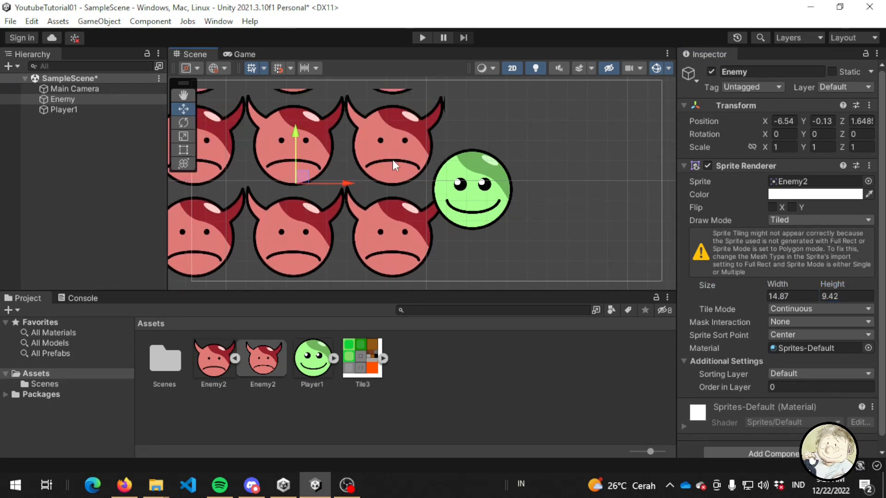
# Move Player1 to about X 8.74, Y -0.54 and the tiled Enemy to about X -3.76, Y -0.16
pyautogui.click(187, 147)
pyautogui.moveTo(486, 185); pyautogui.dragTo(616, 187)
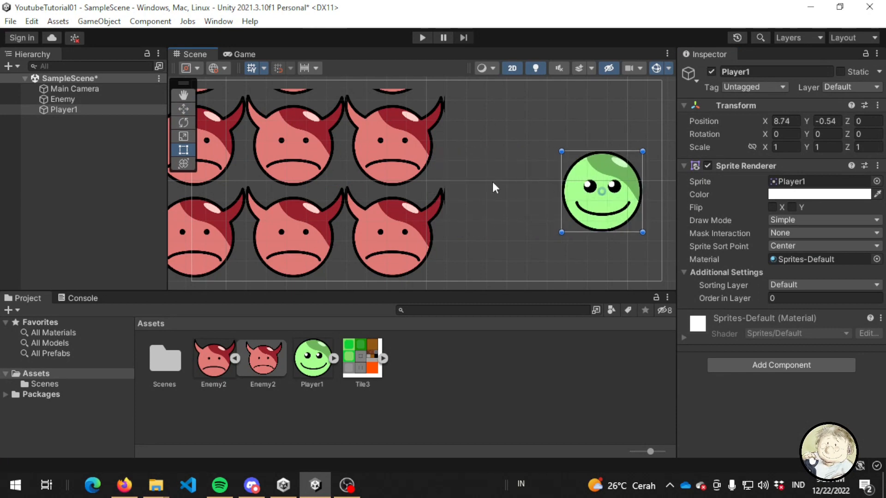
pyautogui.moveTo(387, 145); pyautogui.dragTo(440, 145)
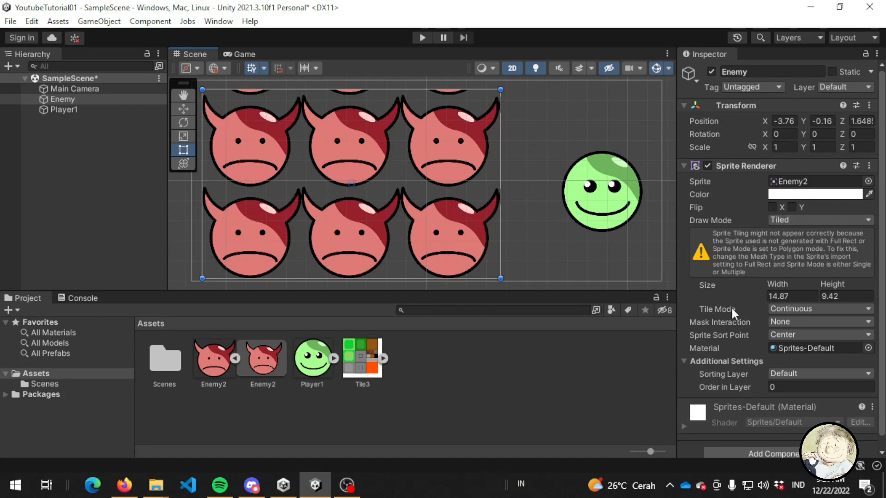
# Try the Adaptive tile mode on Enemy's Sprite Renderer with different stretch values, and return it to Continuous
pyautogui.click(800, 308)
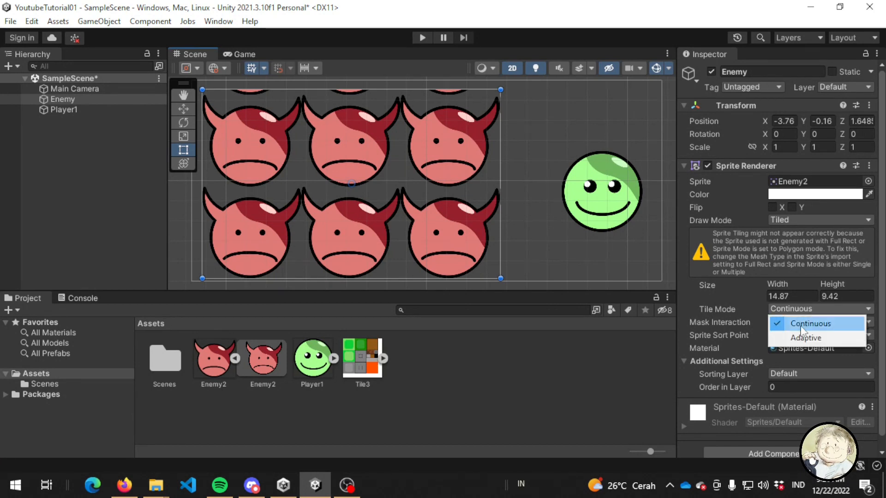
pyautogui.click(801, 342)
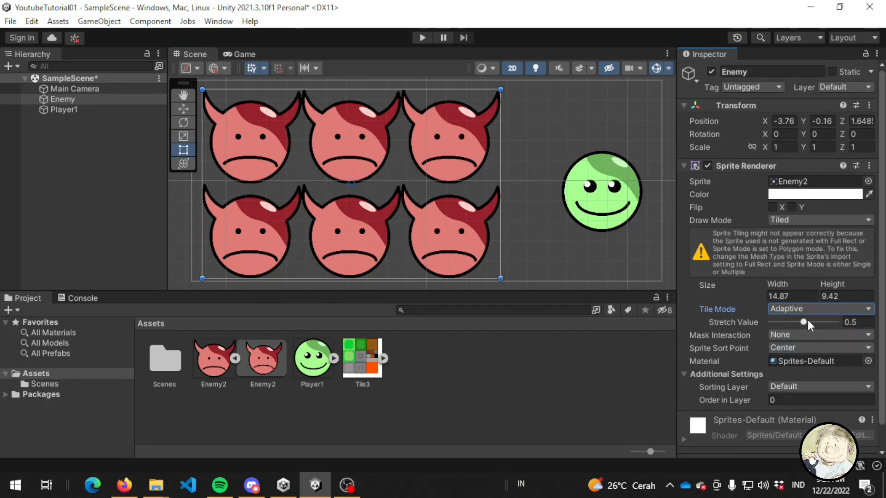
pyautogui.moveTo(807, 321); pyautogui.dragTo(848, 321)
pyautogui.moveTo(793, 320)
pyautogui.mouseDown()
pyautogui.moveTo(724, 316)
pyautogui.moveTo(799, 320)
pyautogui.mouseUp()
pyautogui.click(818, 309)
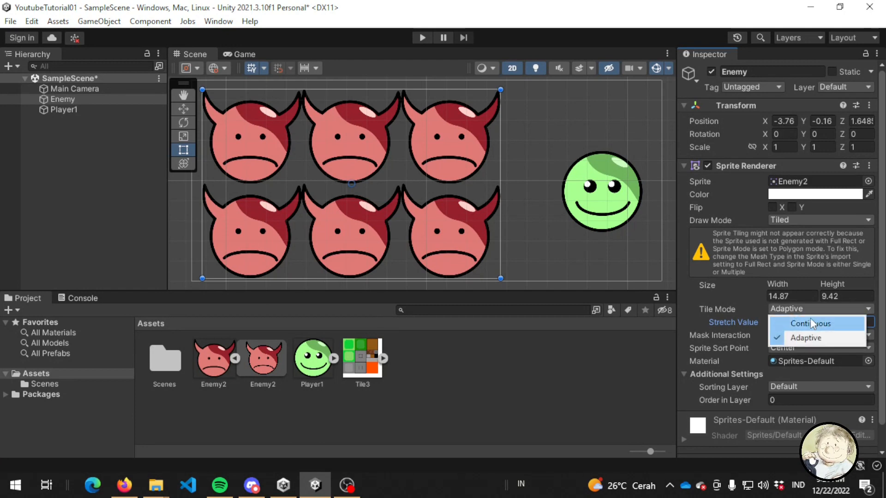
pyautogui.click(812, 320)
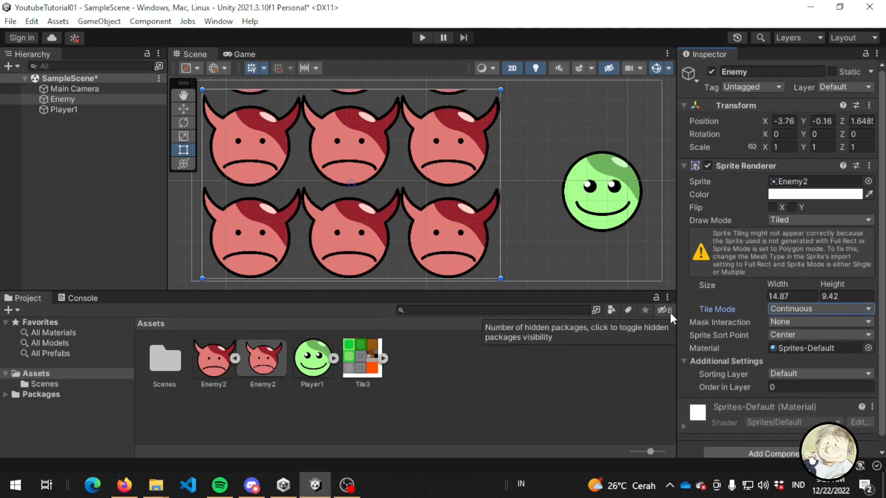
# Set Enemy's draw mode to Simple and shrink the sprite to a scale of about 1.11 on X and Y
pyautogui.click(792, 220)
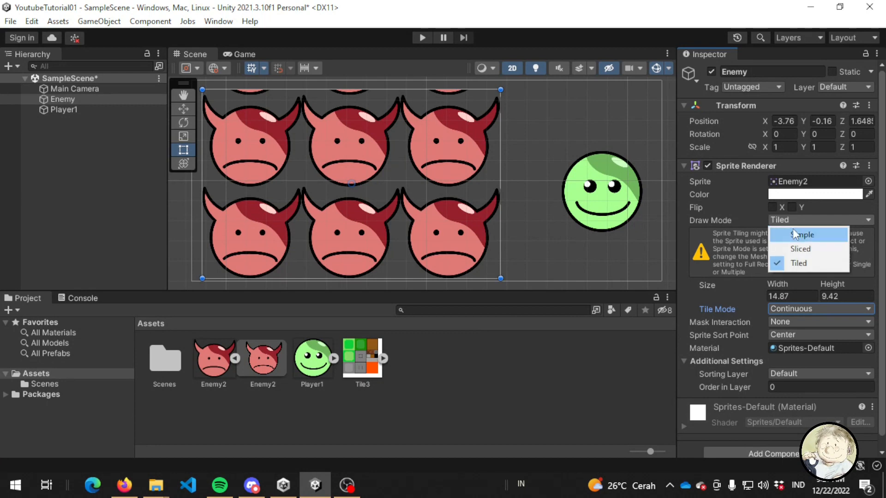
pyautogui.click(792, 229)
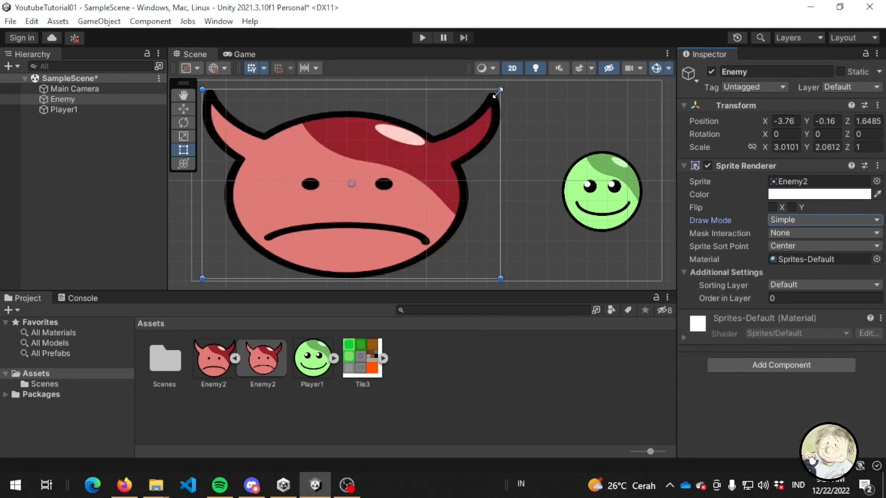
pyautogui.moveTo(500, 89); pyautogui.dragTo(312, 176)
# Move Enemy to about X -5.78, Y 0.68 and Player1 to about X 6.35, Y -0.05
pyautogui.moveTo(302, 225); pyautogui.dragTo(355, 165)
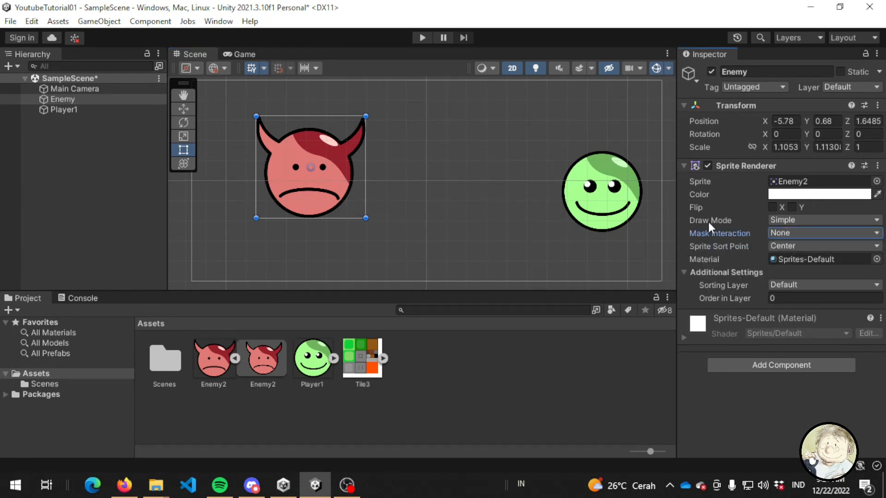
pyautogui.moveTo(627, 185); pyautogui.dragTo(563, 181)
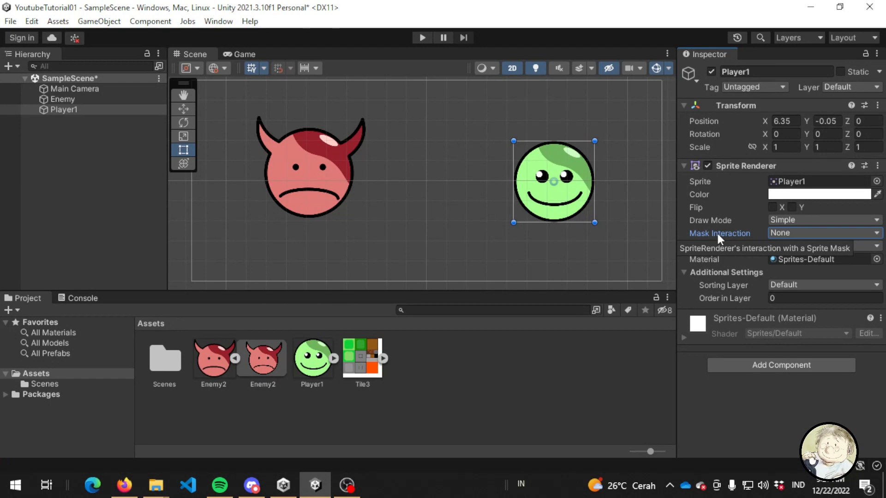
# Add a 2D Sprite Mask object to the scene, keeping its default name
pyautogui.click(87, 151)
pyautogui.rightClick(87, 133)
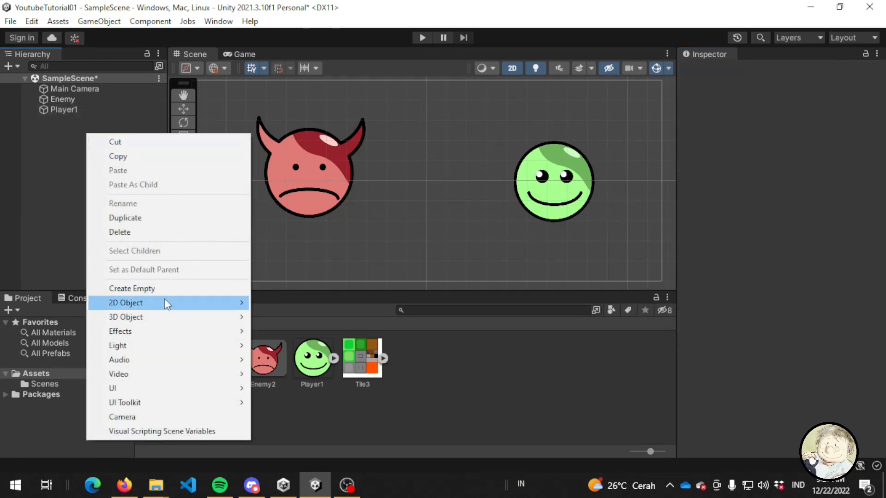
pyautogui.moveTo(165, 303)
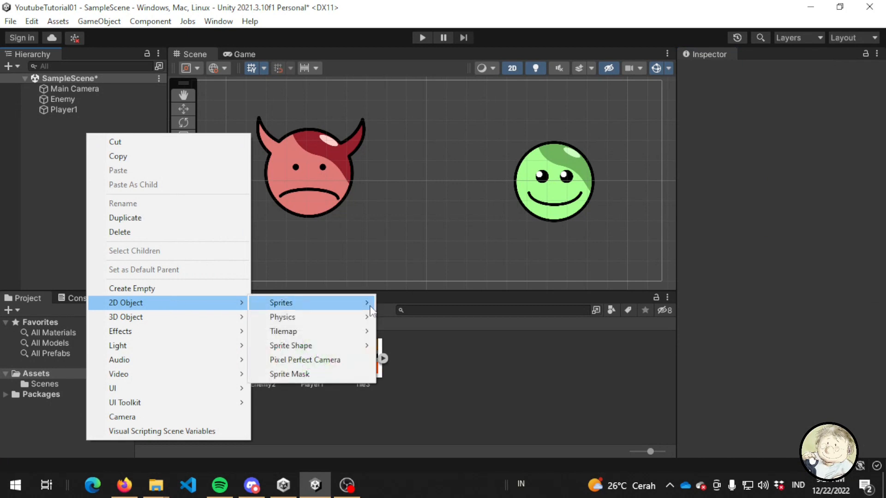
pyautogui.click(346, 374)
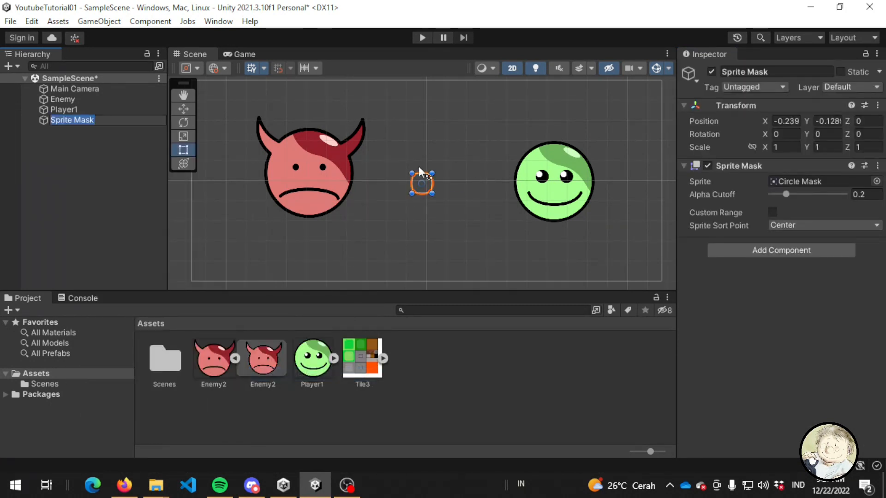
pyautogui.click(94, 130)
pyautogui.click(90, 123)
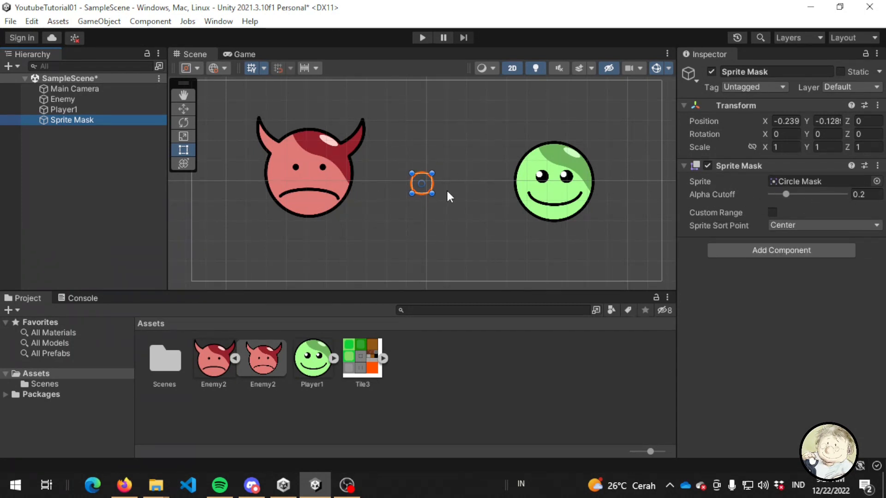
# Enlarge the Sprite Mask to a scale of about 7.31 by 6.59 and place it around Player1 at about X 6.44, Y -0.21
pyautogui.moveTo(422, 193); pyautogui.dragTo(438, 244)
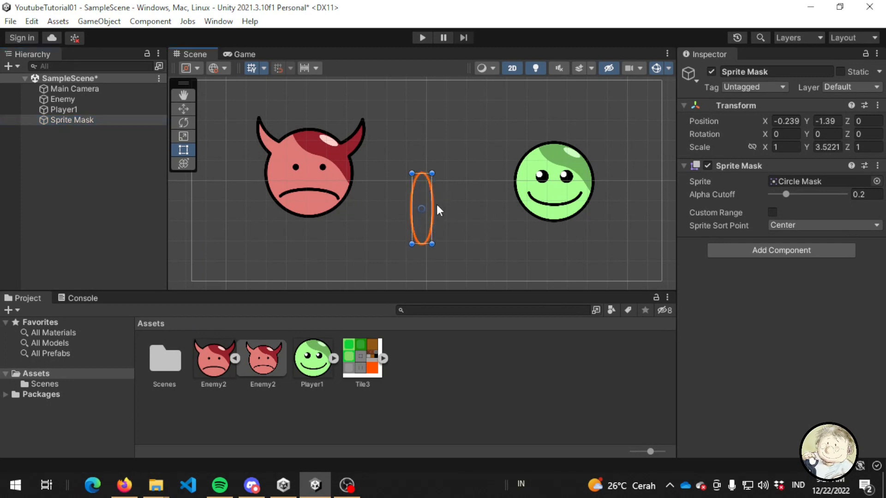
pyautogui.moveTo(433, 208); pyautogui.dragTo(593, 167)
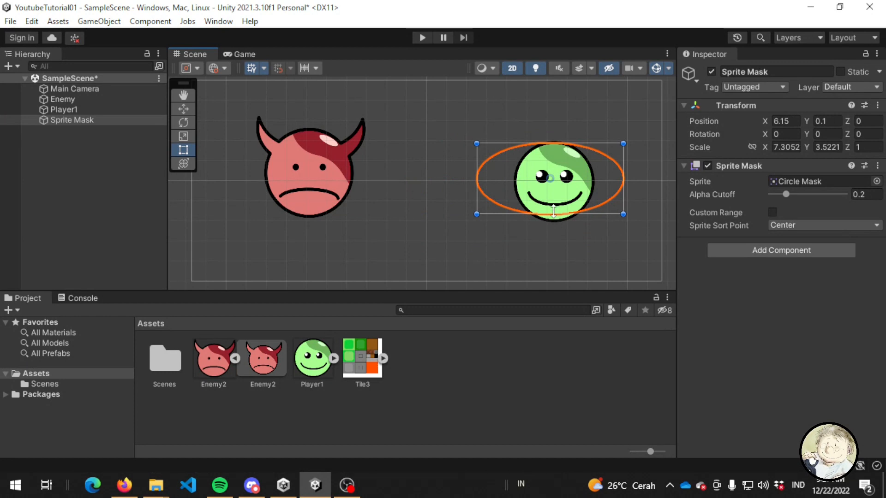
pyautogui.moveTo(553, 211); pyautogui.dragTo(552, 252)
pyautogui.moveTo(549, 139); pyautogui.dragTo(548, 119)
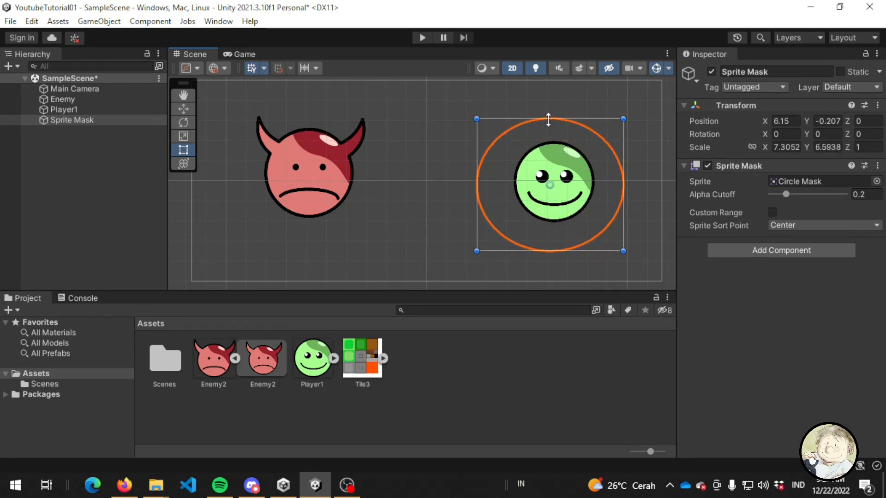
pyautogui.moveTo(598, 171); pyautogui.dragTo(604, 172)
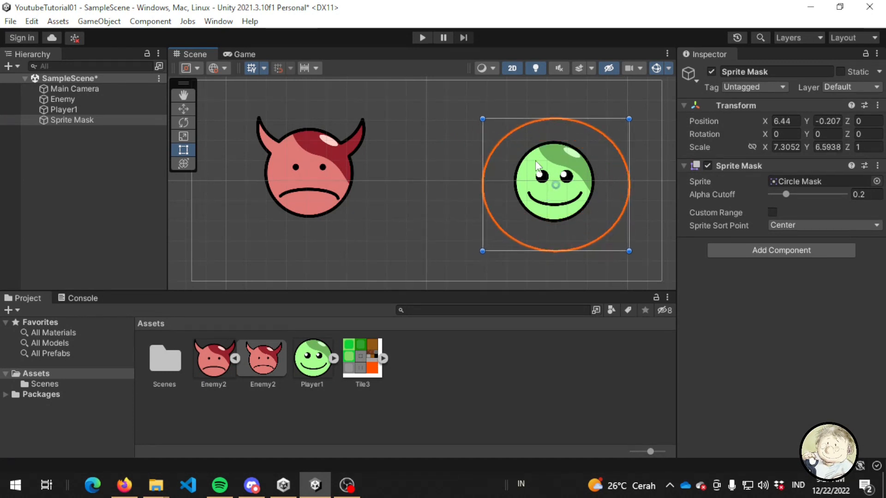
# Inspect the Enemy, Player1, Main Camera and Sprite Mask objects, including the camera preview
pyautogui.click(79, 110)
pyautogui.click(81, 100)
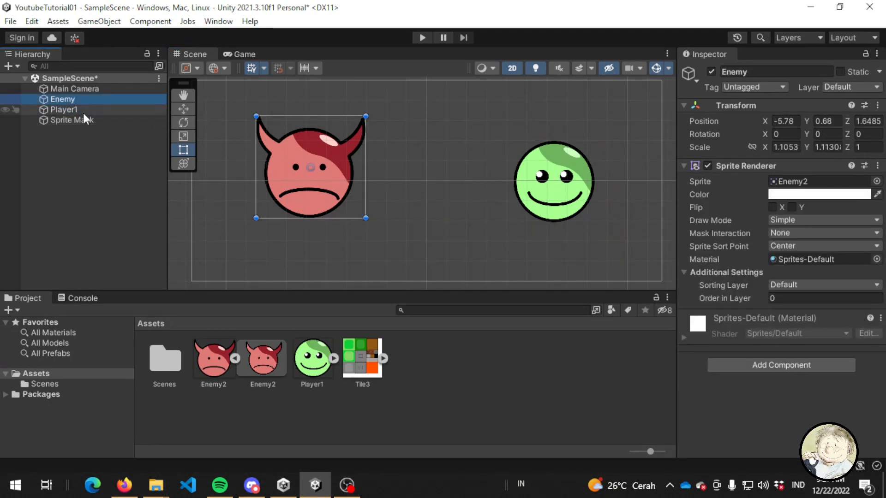
pyautogui.click(84, 110)
pyautogui.click(103, 88)
pyautogui.click(104, 99)
pyautogui.click(109, 88)
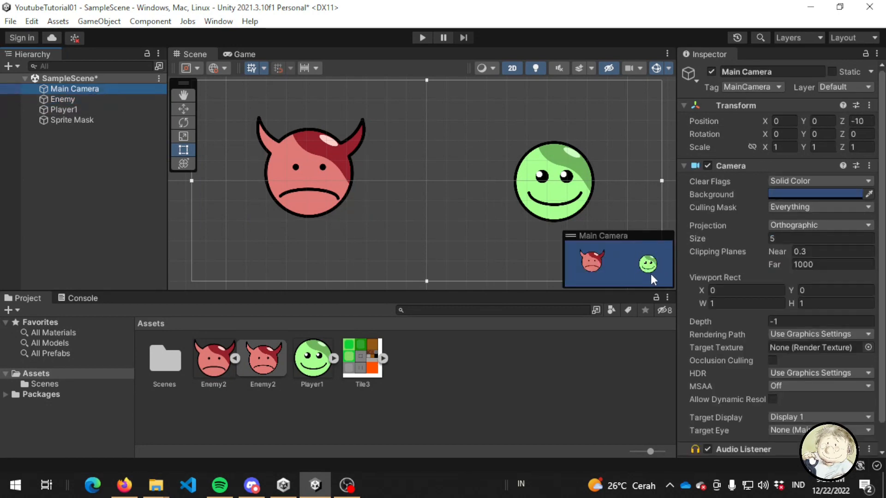
pyautogui.click(70, 120)
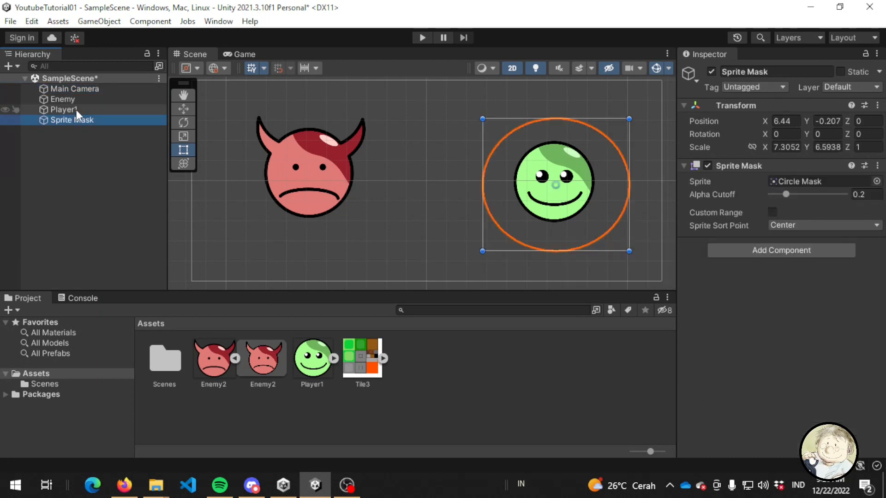
# Set Player1's mask interaction to Visible Inside Mask and move Player1 to about X 5.99, Y -0.11
pyautogui.click(76, 110)
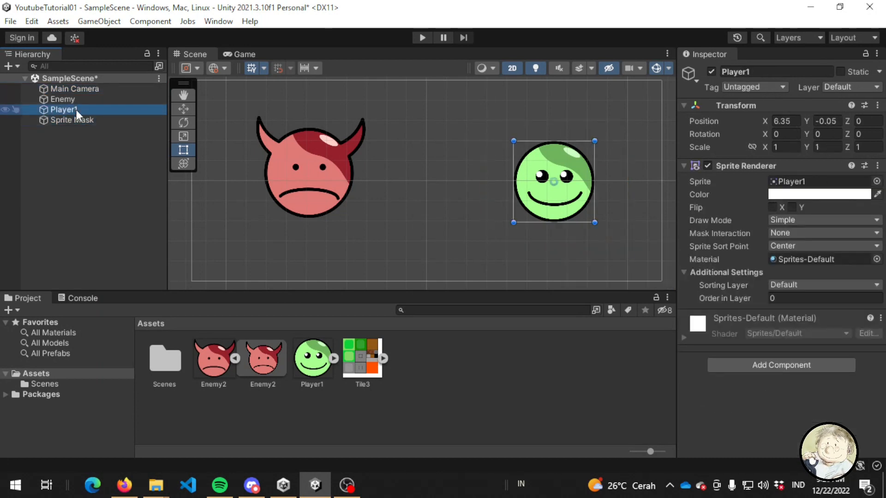
pyautogui.click(799, 233)
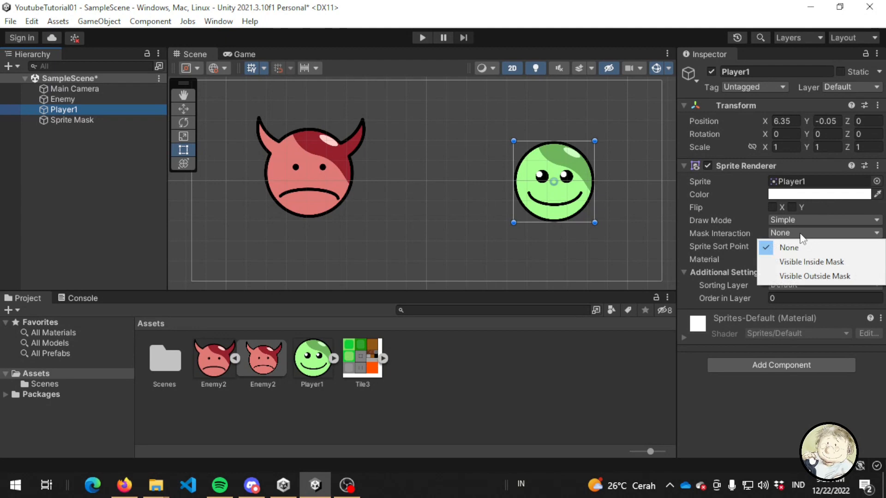
pyautogui.click(871, 266)
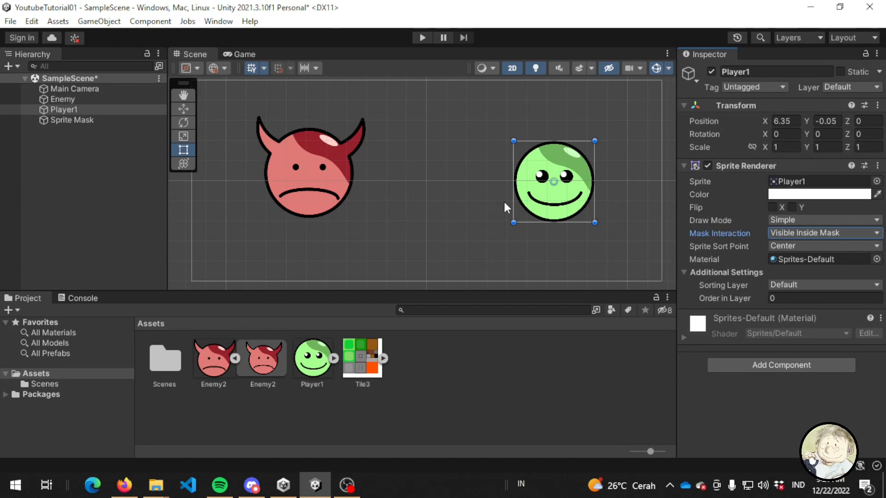
pyautogui.click(182, 109)
pyautogui.moveTo(561, 180)
pyautogui.mouseDown()
pyautogui.moveTo(548, 194)
pyautogui.moveTo(556, 179)
pyautogui.moveTo(504, 184)
pyautogui.moveTo(495, 150)
pyautogui.moveTo(537, 121)
pyautogui.moveTo(599, 120)
pyautogui.moveTo(639, 149)
pyautogui.moveTo(649, 197)
pyautogui.moveTo(559, 252)
pyautogui.moveTo(510, 237)
pyautogui.moveTo(470, 149)
pyautogui.moveTo(516, 129)
pyautogui.moveTo(593, 133)
pyautogui.moveTo(617, 180)
pyautogui.moveTo(568, 203)
pyautogui.moveTo(496, 203)
pyautogui.moveTo(470, 149)
pyautogui.moveTo(544, 122)
pyautogui.moveTo(607, 183)
pyautogui.moveTo(549, 181)
pyautogui.mouseUp()
# Shrink the Sprite Mask to a scale of about 3.00 by 3.36 and move it to about X 4.71, Y -0.27
pyautogui.click(102, 119)
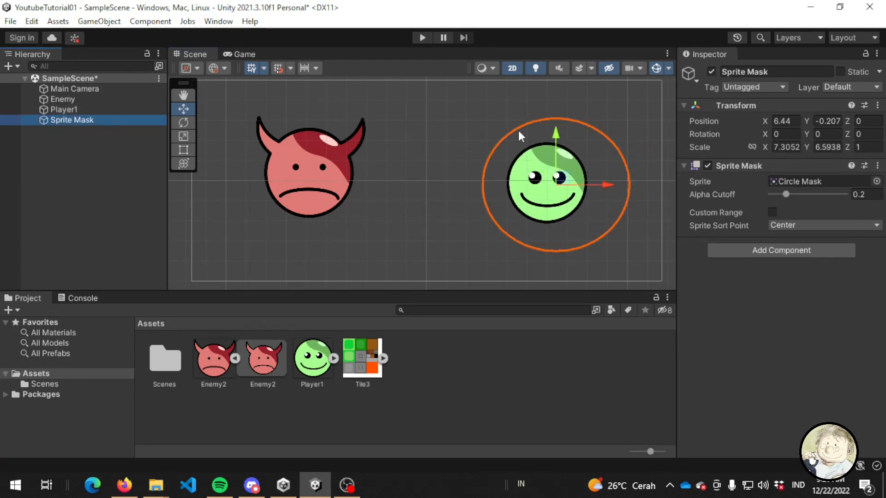
pyautogui.click(183, 149)
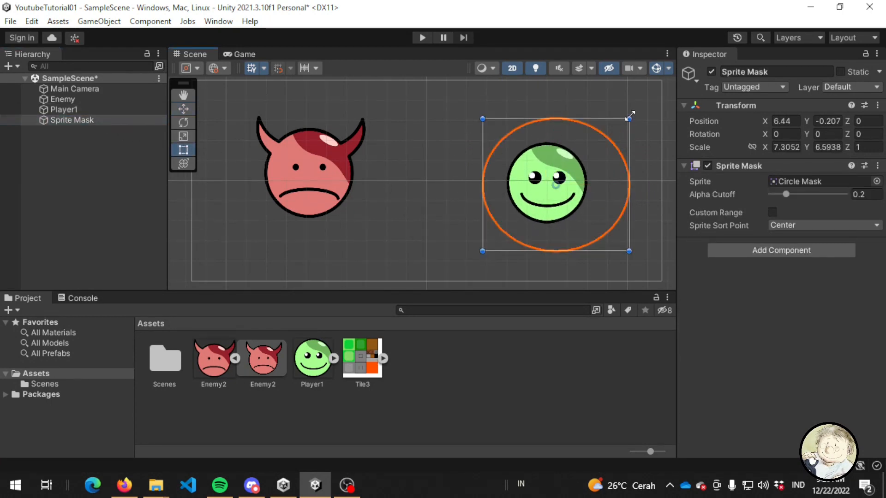
pyautogui.moveTo(629, 119); pyautogui.dragTo(543, 182)
pyautogui.click(183, 109)
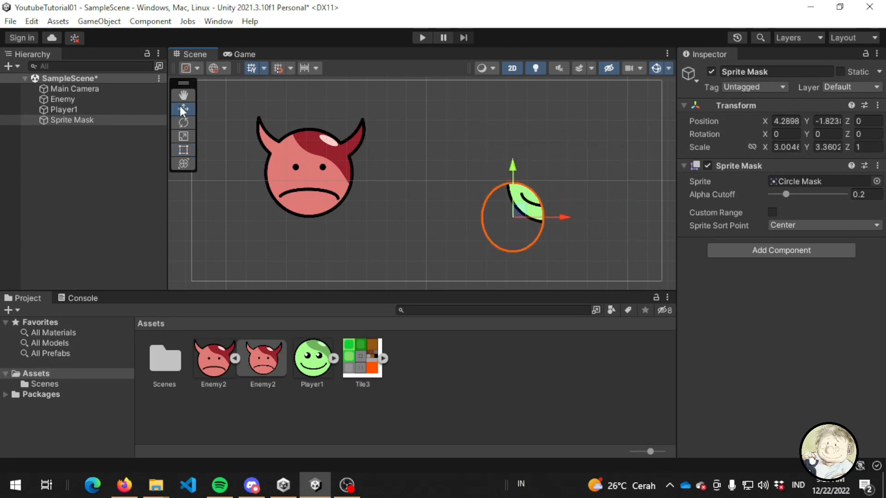
pyautogui.moveTo(515, 217); pyautogui.dragTo(523, 183)
# Try the Visible Outside Mask setting for Player1's mask interaction
pyautogui.click(120, 100)
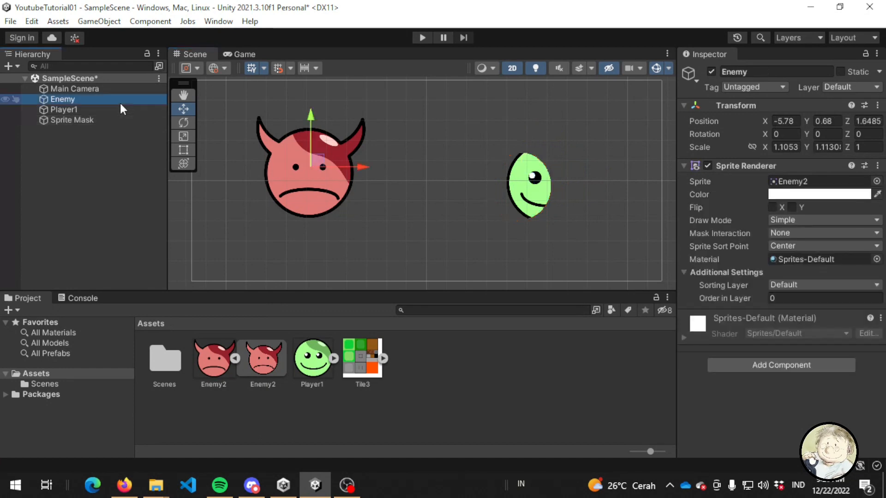
pyautogui.click(106, 110)
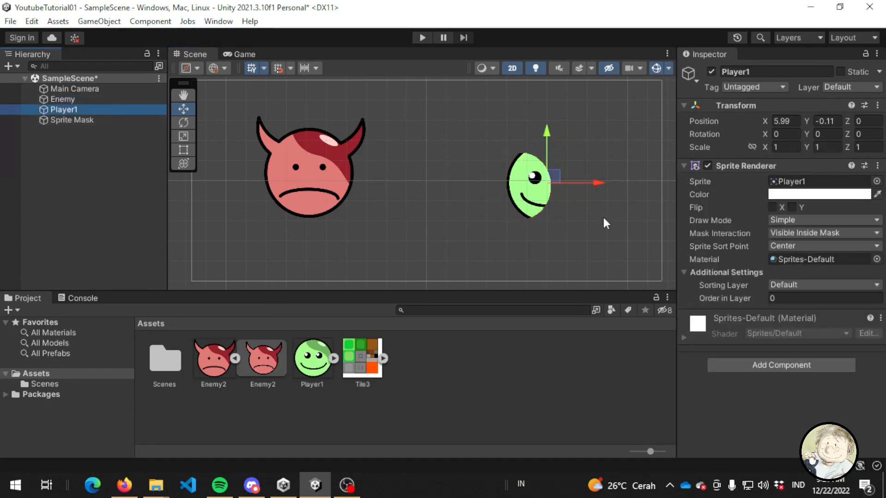
pyautogui.click(813, 231)
pyautogui.click(821, 272)
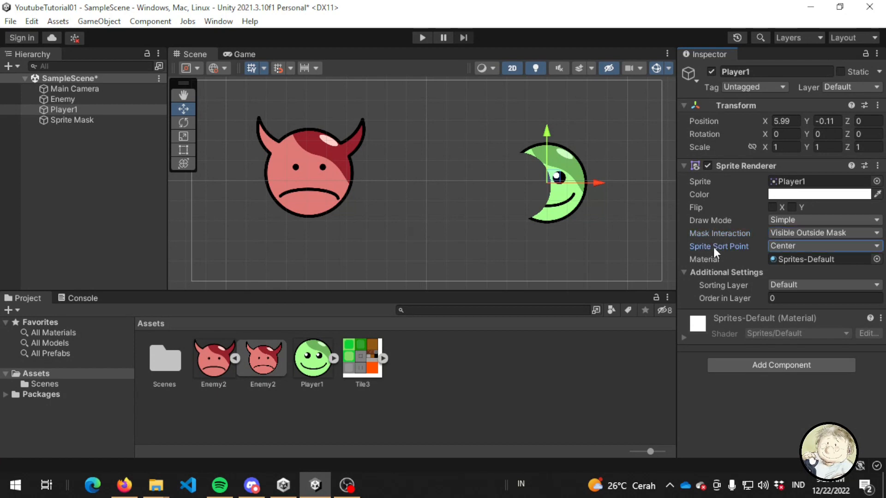
# Check the Sprite Mask's placement over Player1 and set Player1's mask interaction back to None
pyautogui.click(102, 111)
pyautogui.click(106, 120)
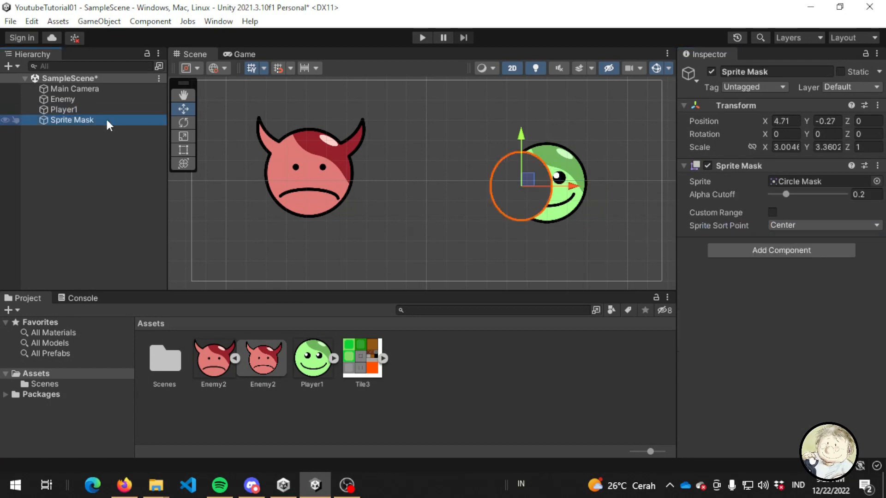
pyautogui.click(74, 115)
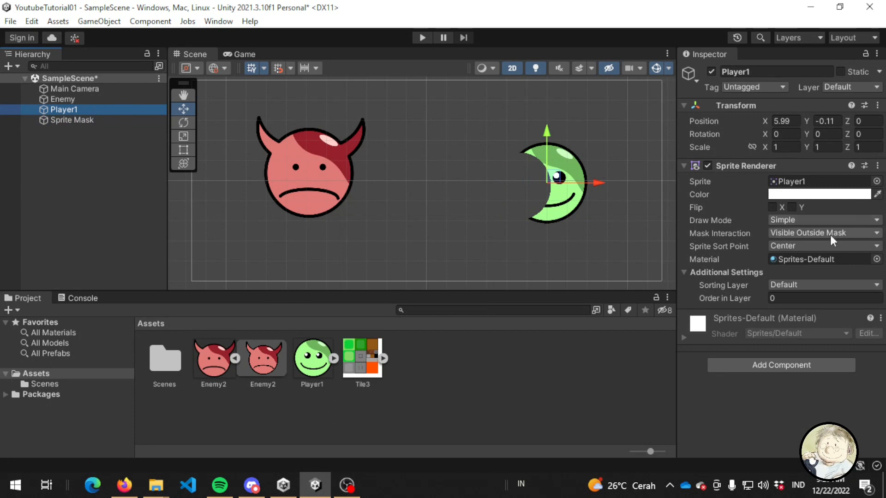
pyautogui.click(814, 232)
pyautogui.click(798, 249)
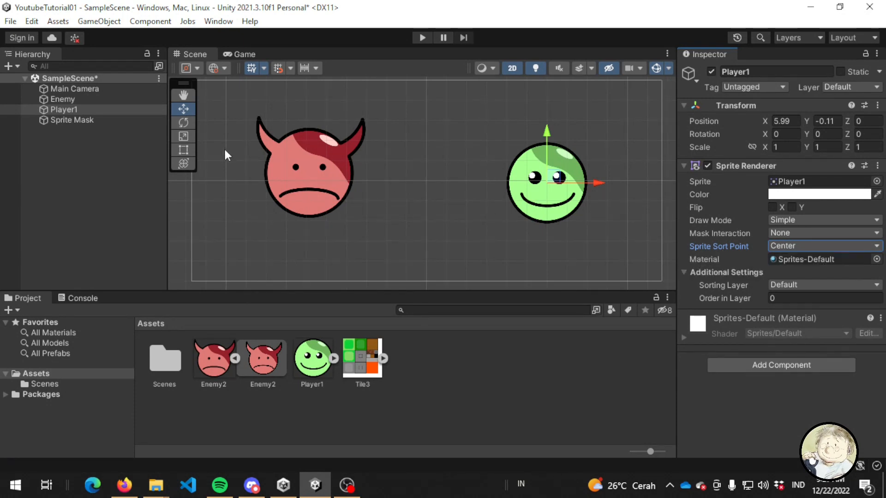
# Switch to the Rect tool and examine Player1's Sprite Sort Point options and Material property, changing neither
pyautogui.click(188, 149)
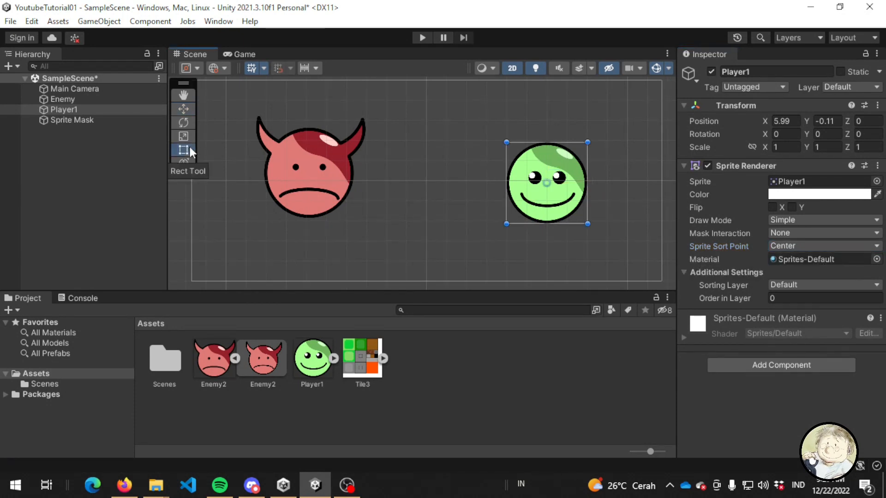
pyautogui.click(791, 244)
pyautogui.click(791, 245)
pyautogui.click(791, 245)
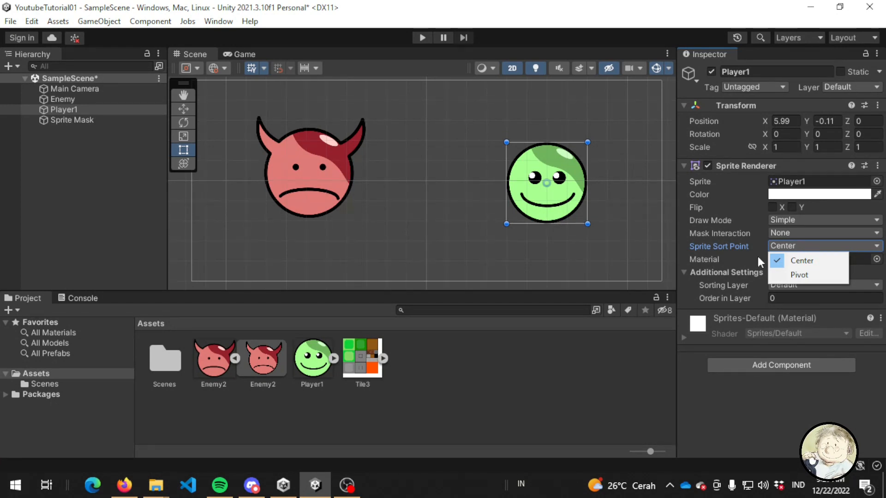
pyautogui.click(736, 242)
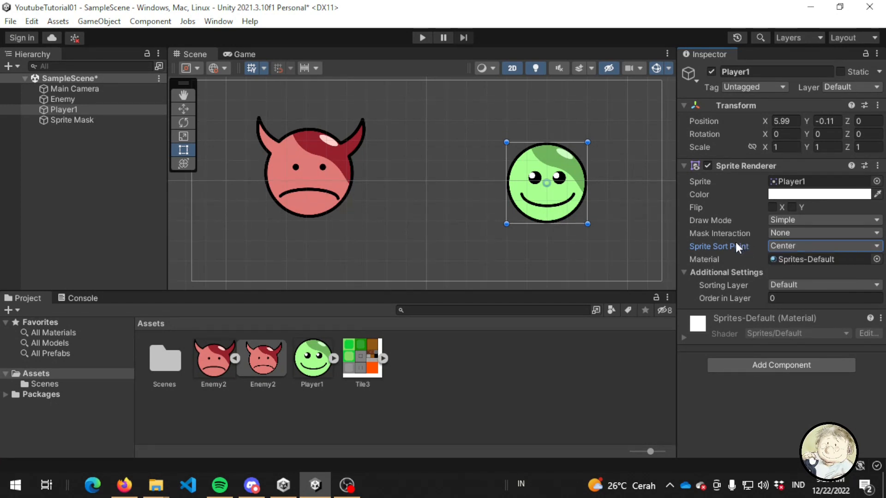
pyautogui.click(715, 259)
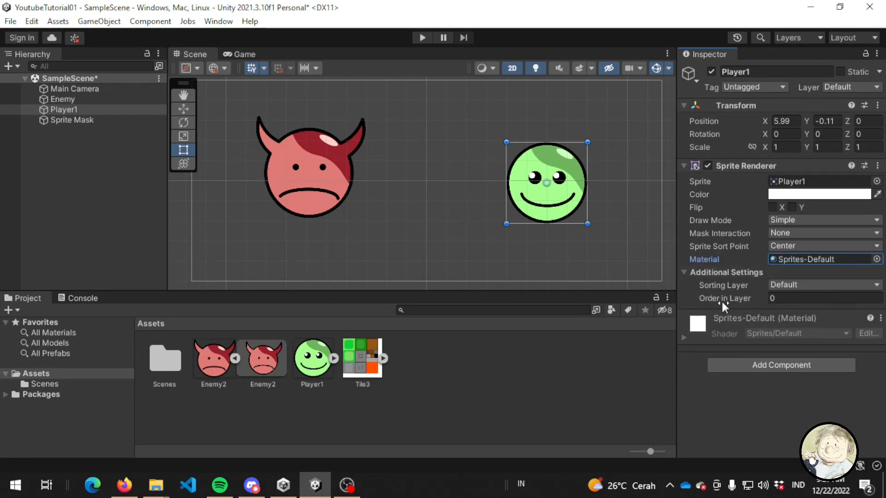
# Move Enemy along the X axis to about 3.23 in the 3D scene view so it overlaps Player1, and return to 2D
pyautogui.click(512, 68)
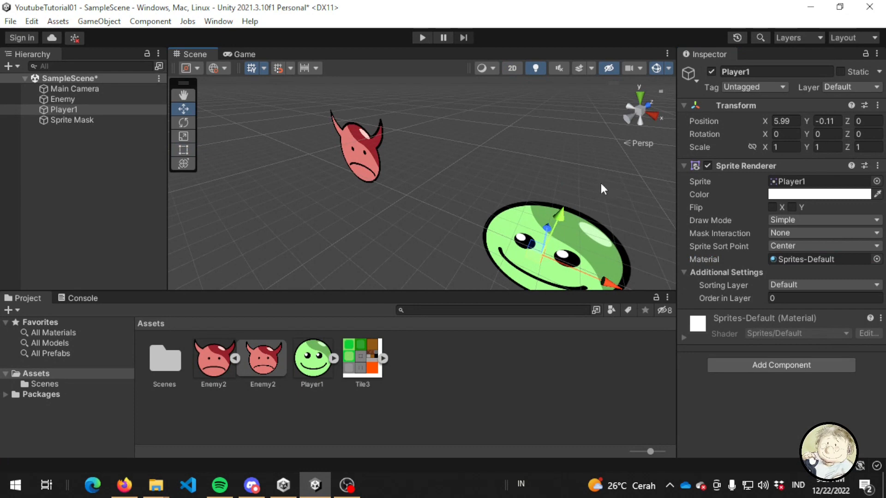
pyautogui.keyDown('alt'); pyautogui.moveTo(595, 188); pyautogui.dragTo(554, 233); pyautogui.keyUp('alt')
pyautogui.click(390, 154)
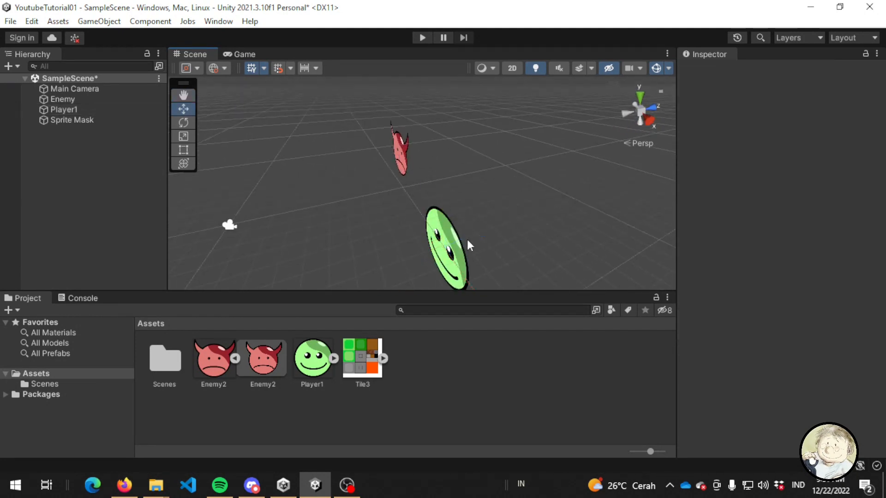
pyautogui.click(449, 233)
pyautogui.click(394, 151)
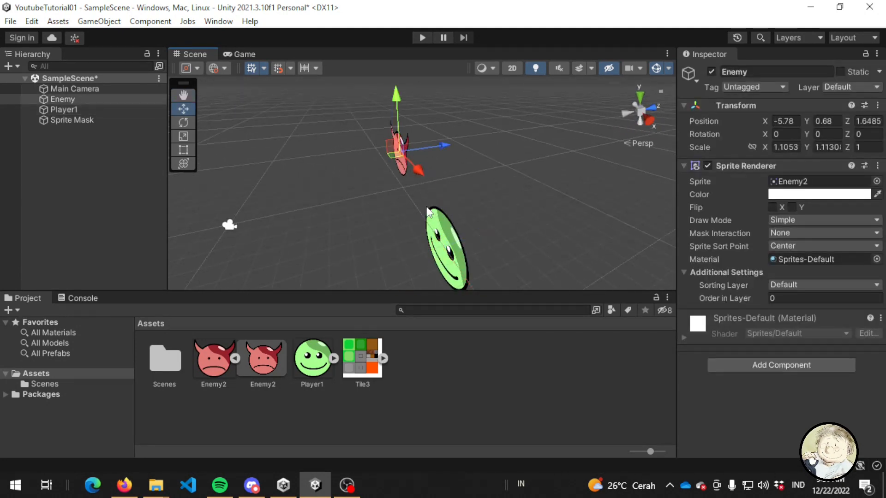
pyautogui.moveTo(371, 222); pyautogui.dragTo(428, 183, button='middle')
pyautogui.moveTo(478, 163); pyautogui.dragTo(555, 203)
pyautogui.press('t')
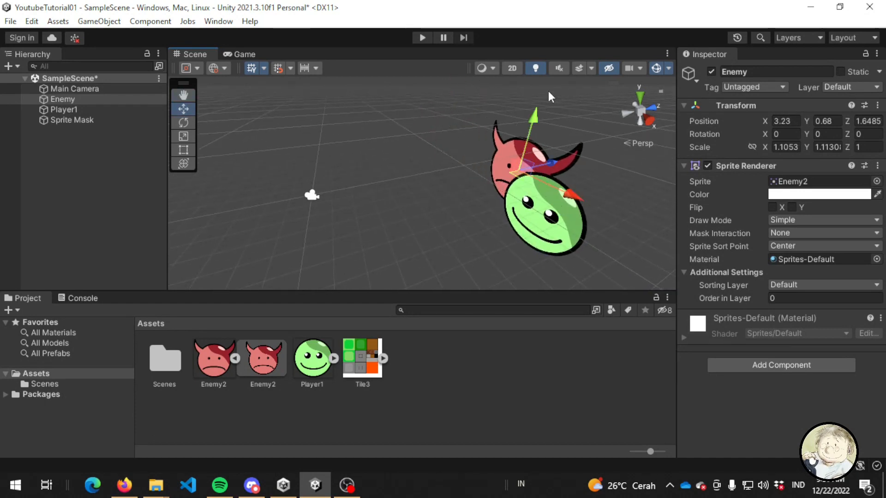
pyautogui.click(512, 69)
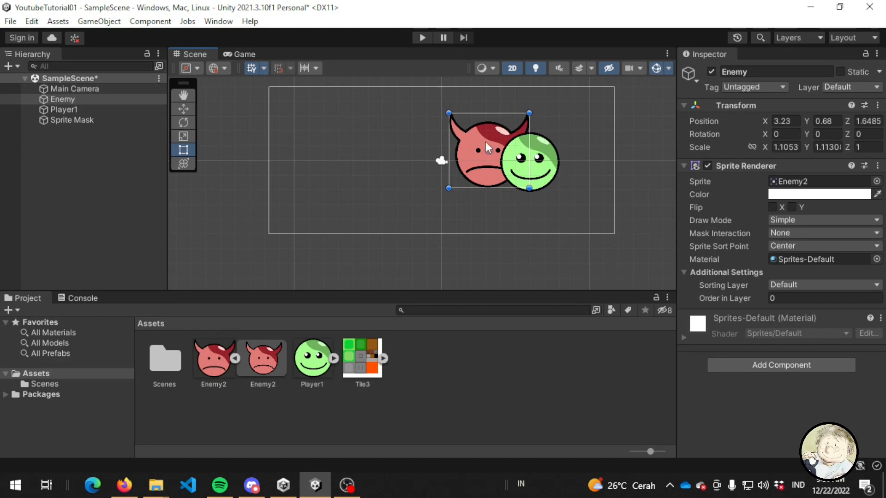
# Select Player1 and examine its depth overlap with Enemy from several 3D angles and back in the 2D view
pyautogui.click(550, 159)
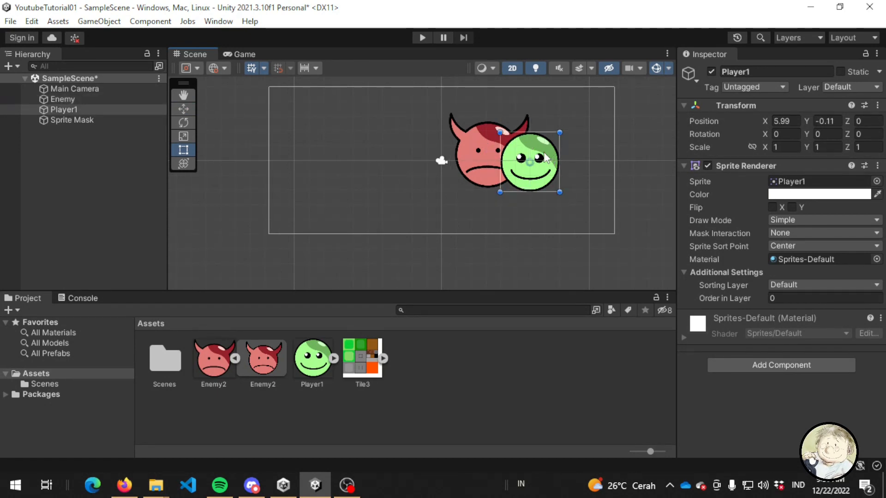
pyautogui.click(513, 71)
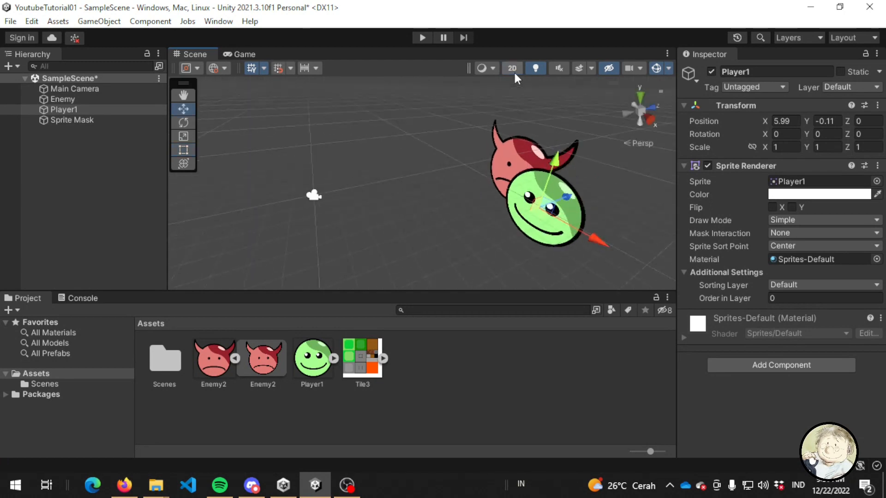
pyautogui.press('w')
pyautogui.keyDown('alt'); pyautogui.moveTo(602, 192); pyautogui.dragTo(463, 217); pyautogui.keyUp('alt')
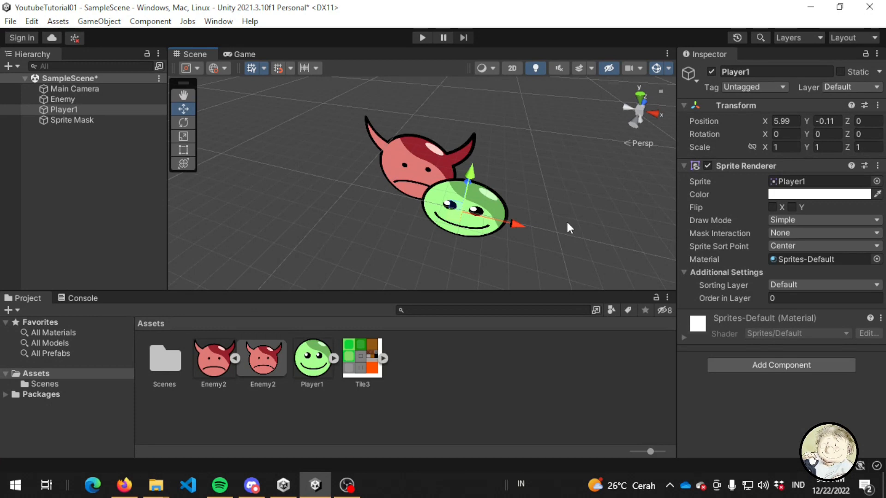
pyautogui.keyDown('alt'); pyautogui.moveTo(568, 215); pyautogui.dragTo(563, 151); pyautogui.keyUp('alt')
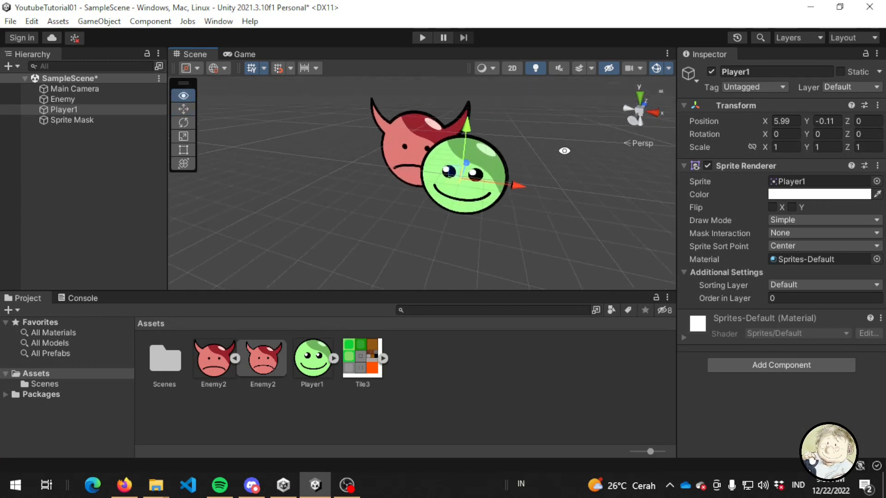
pyautogui.click(515, 73)
pyautogui.scroll(2, 503, 139)
pyautogui.moveTo(495, 124); pyautogui.dragTo(511, 198, button='middle')
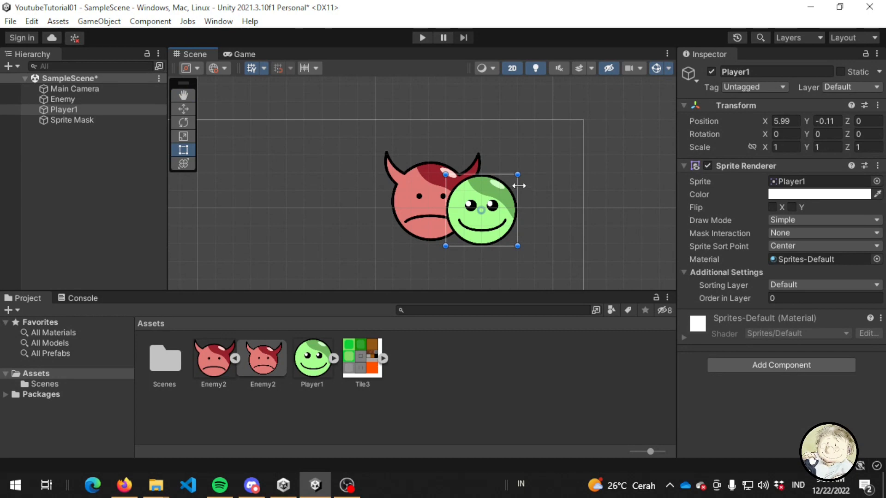